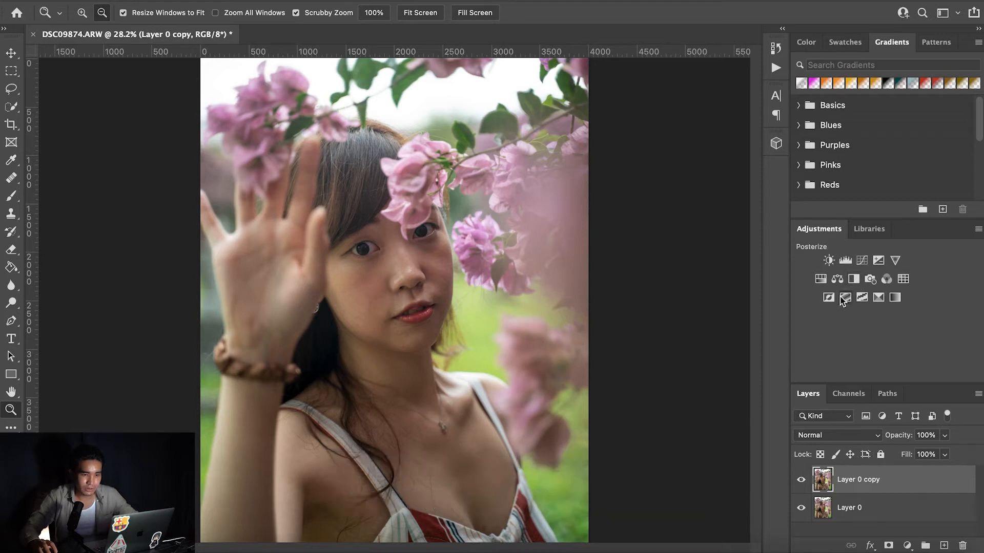
Step: Add a Black & White adjustment above Layer 0 copy, plus a Curves adjustment with points at input 82/output 68 and input 159/output 169
left_click(854, 280)
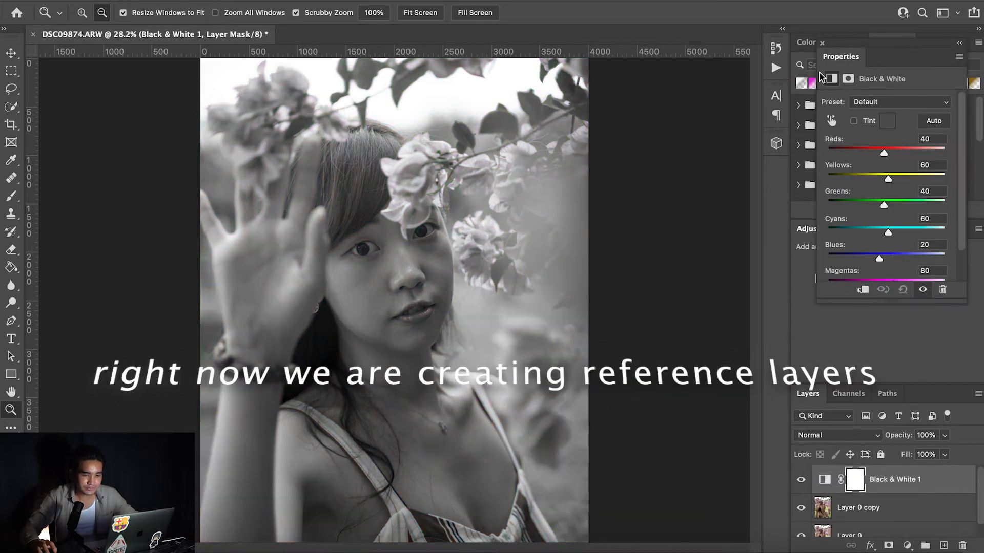
left_click(823, 44)
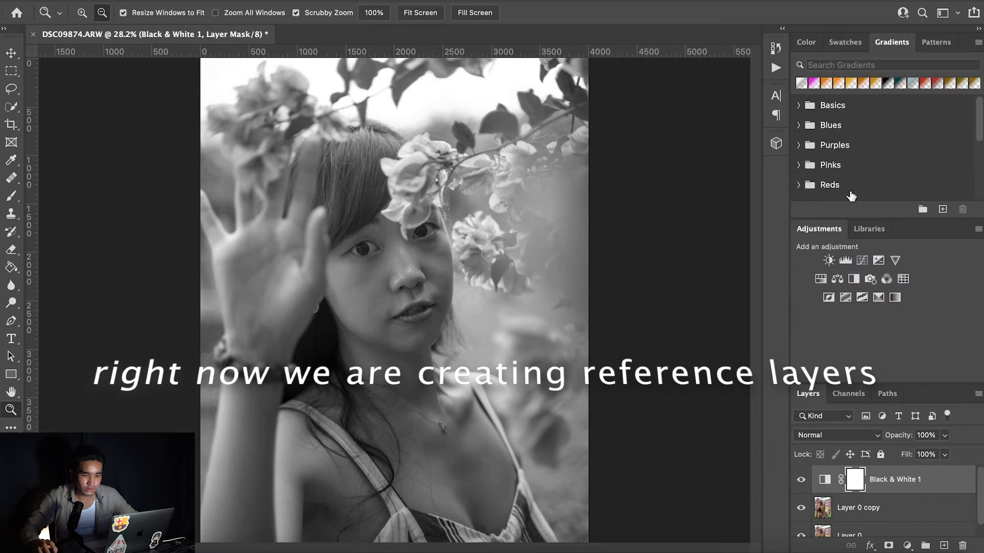
left_click(862, 260)
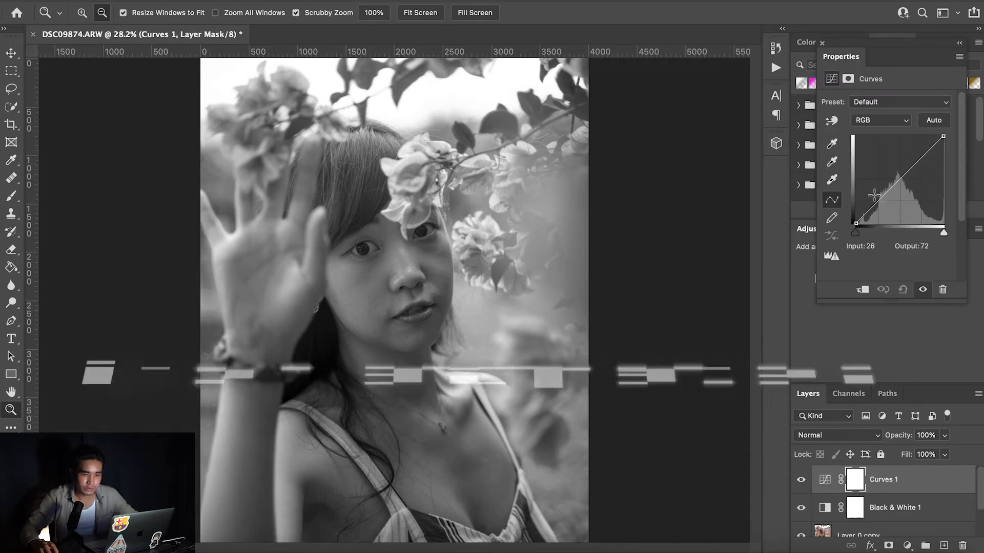
left_click_drag(884, 196, 885, 200)
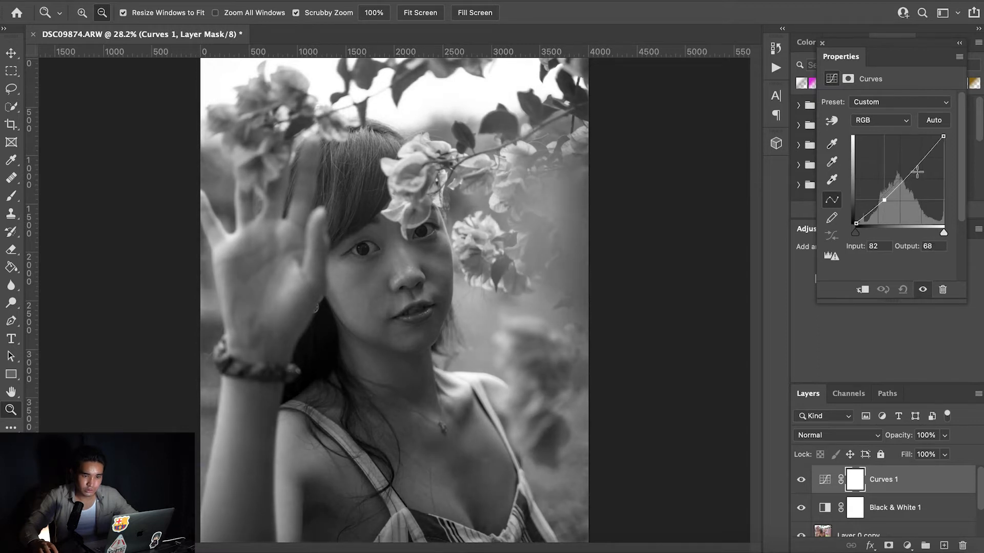
left_click(910, 165)
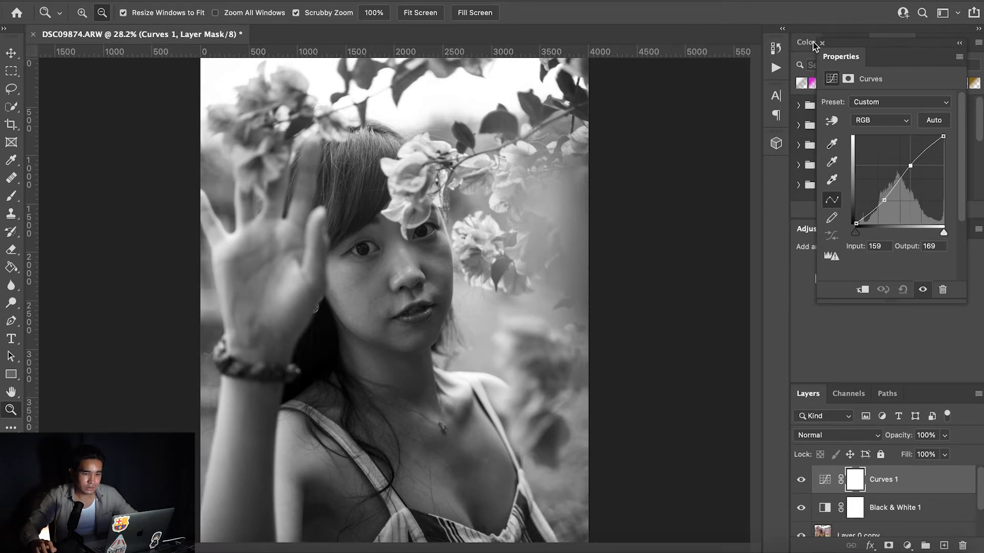
left_click(822, 43)
Step: Group the Curves 1 and Black & White 1 layers and name the group "reference"
left_click(890, 518, "shift")
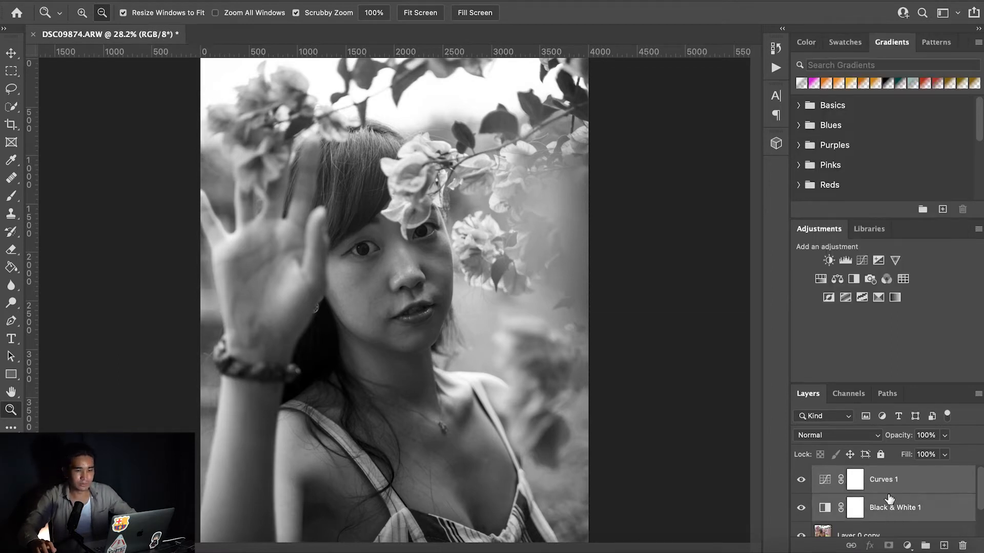
key("ctrl+g")
double_click(854, 474)
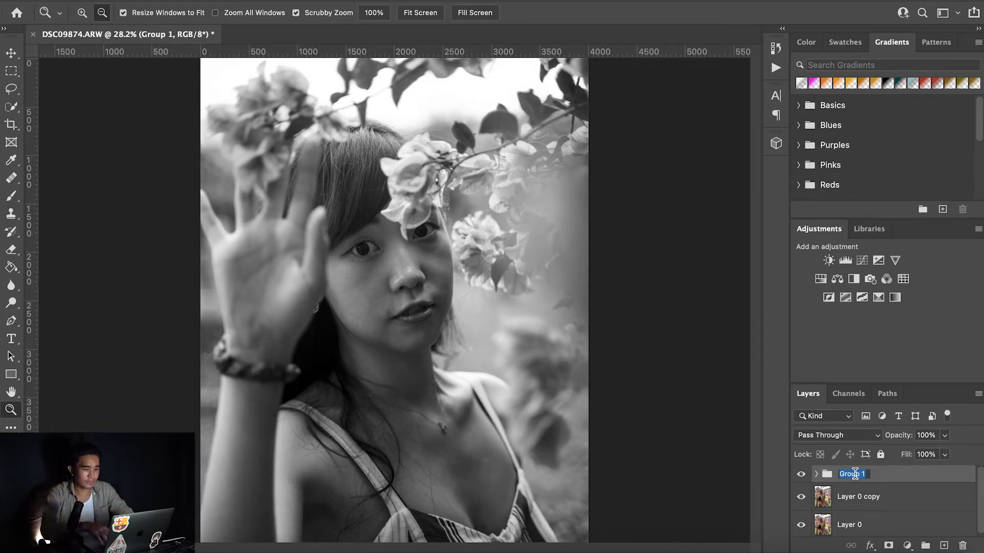
type("referen")
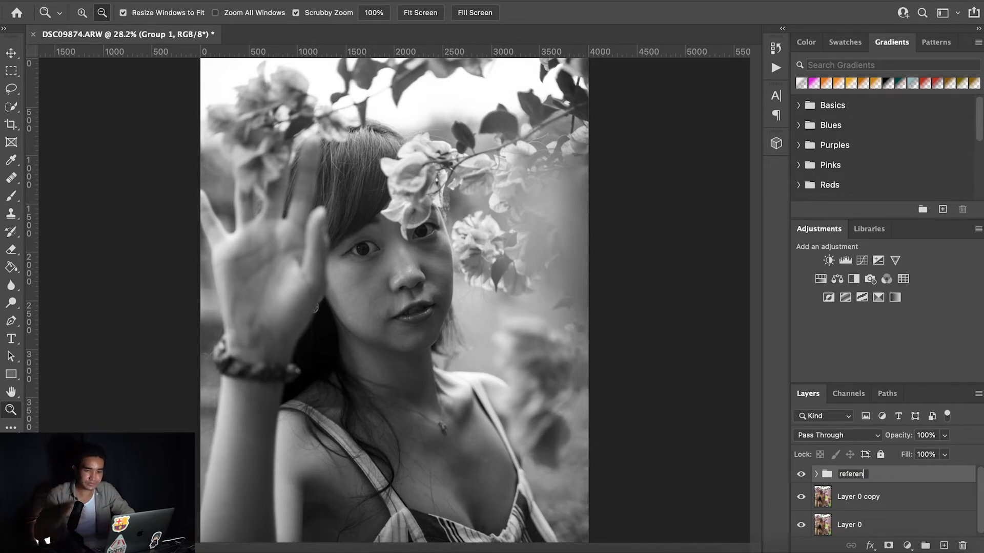
key("Return")
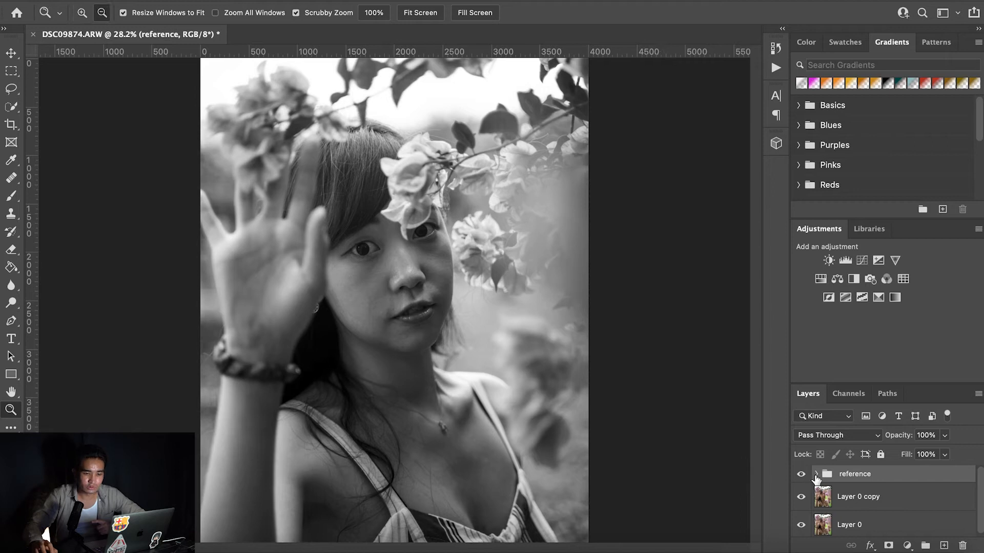
Step: Examine the adjustment layers inside the reference group, including the curve of Curves 1
left_click(815, 474, "alt")
left_click(837, 528)
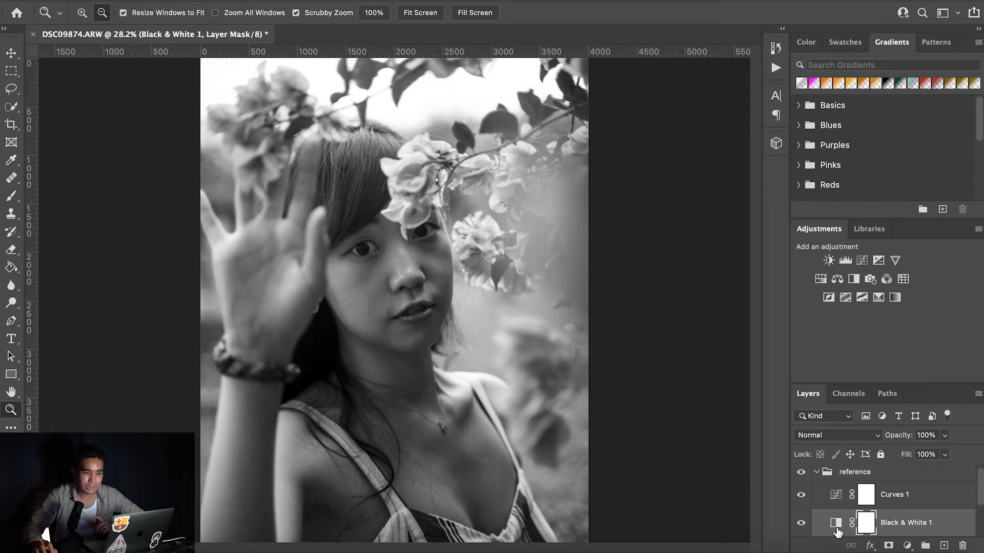
double_click(836, 495)
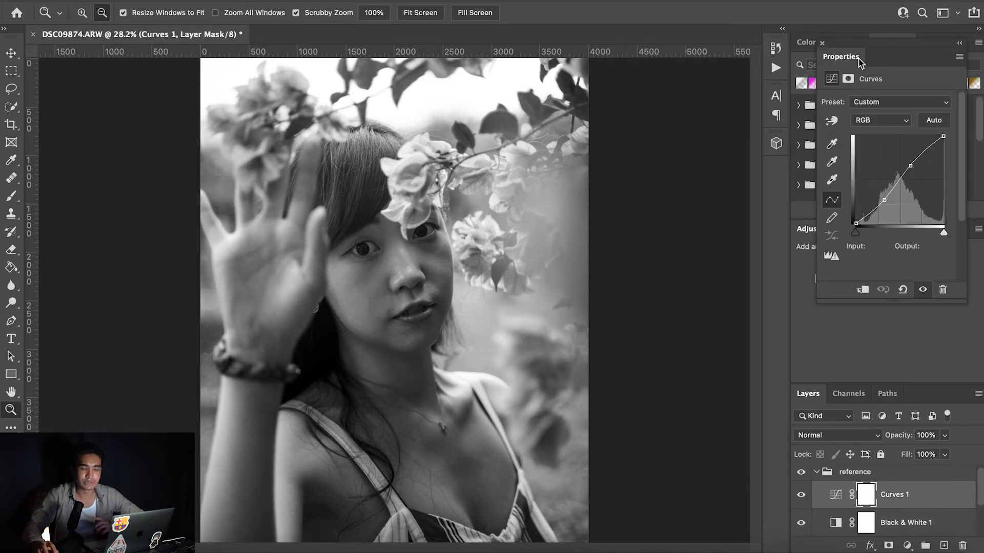
left_click(822, 44)
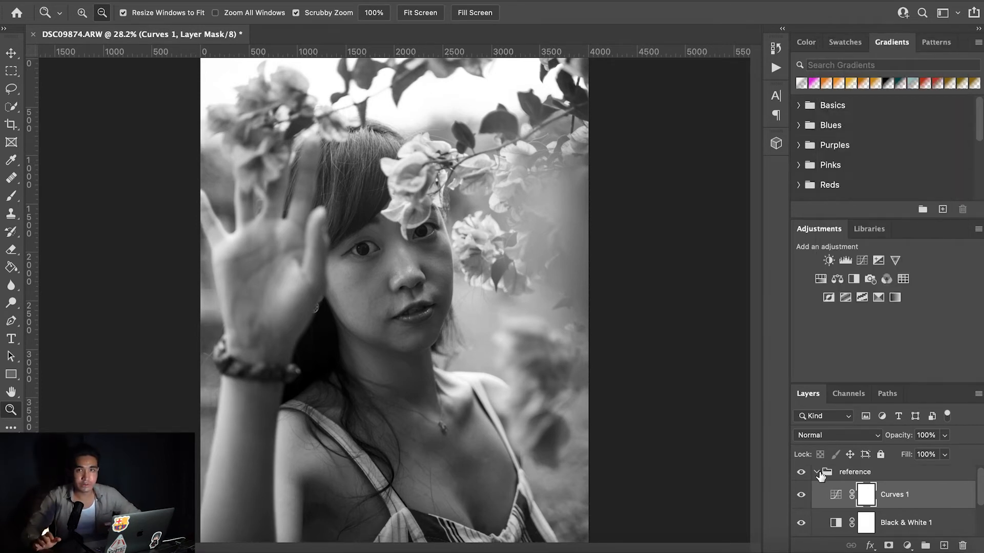
left_click(818, 473)
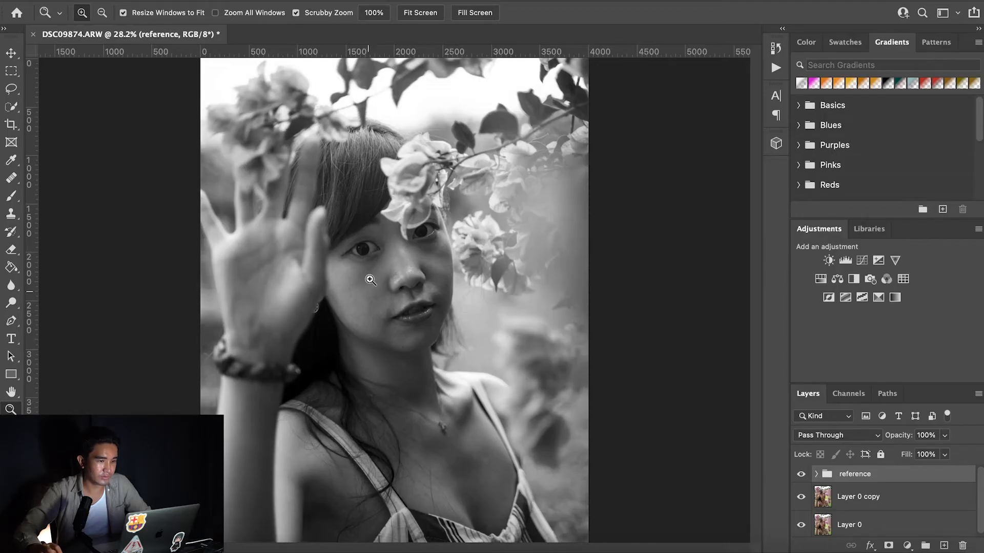
Step: Add a new layer above the reference group for the highlight and shadow guide marks on the face, and hide it
left_click(371, 279)
left_click(371, 280)
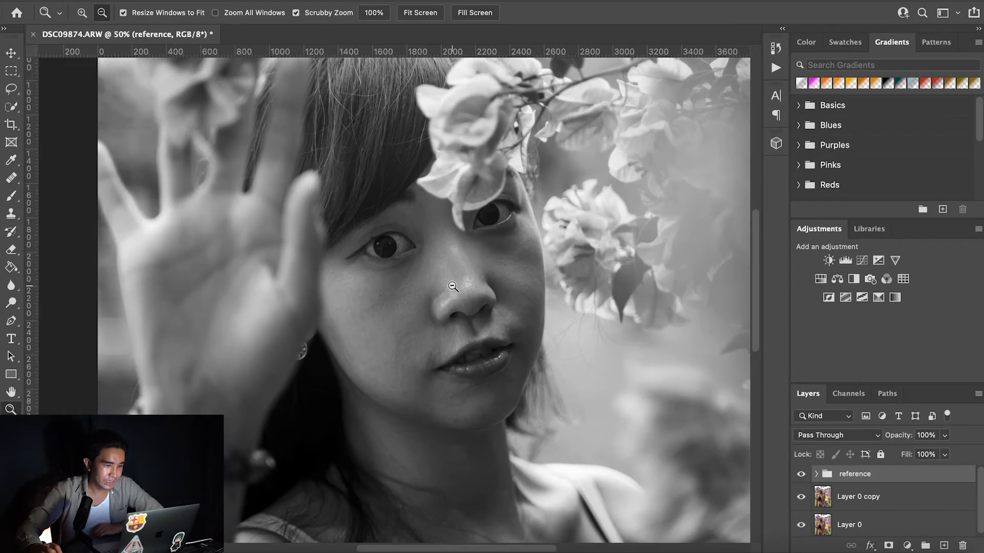
scroll(453, 286, "up", 1)
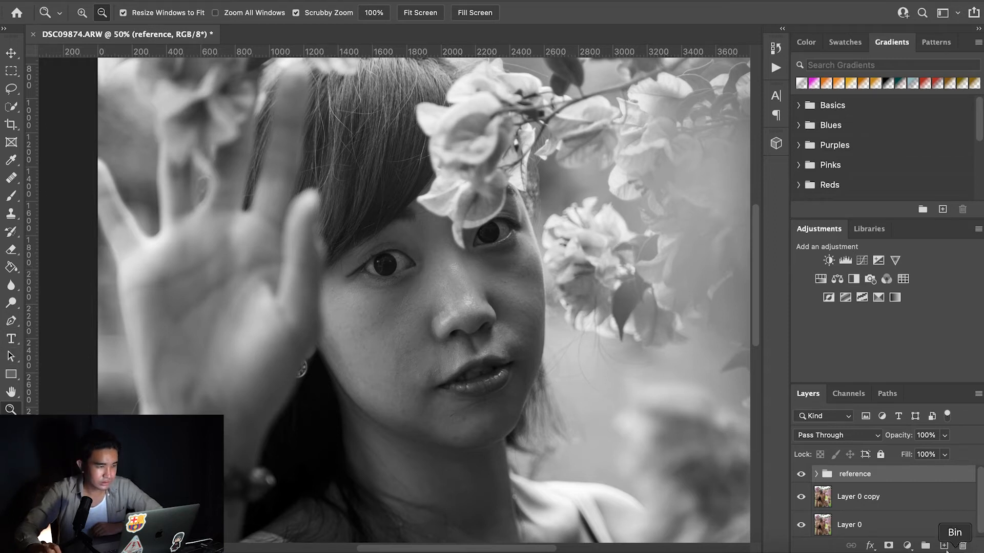
left_click(943, 546)
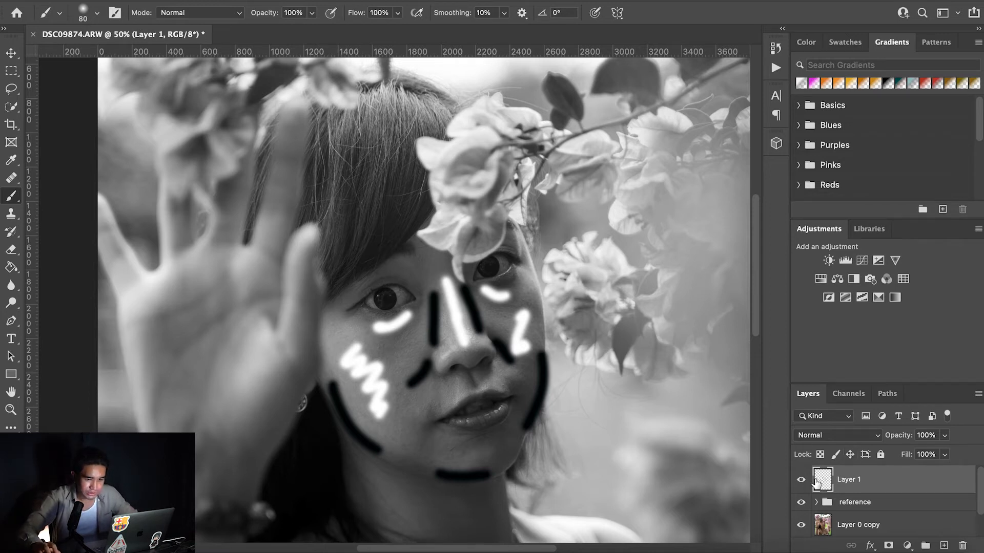
left_click(801, 480)
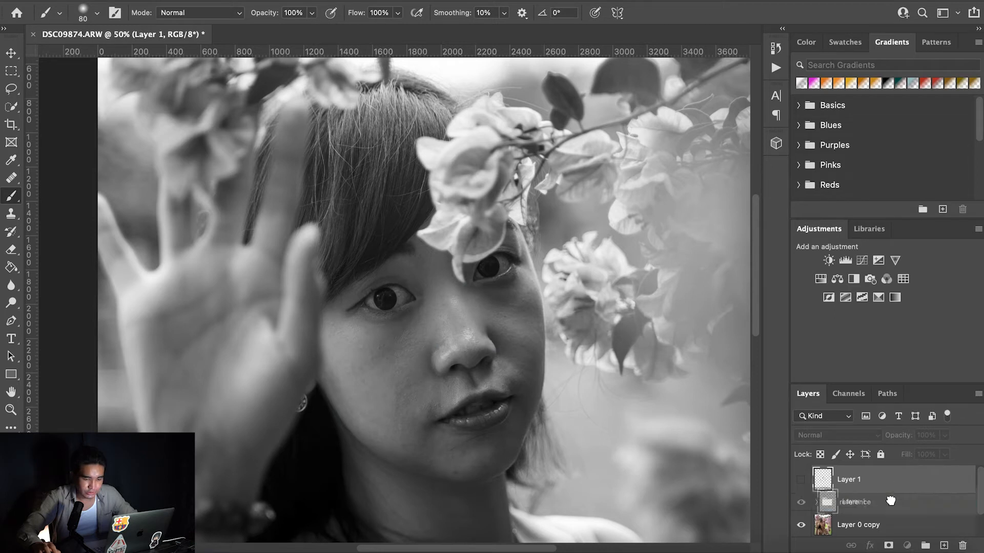
Step: Add two Curves adjustment layers directly above Layer 0 copy, beneath the reference group
scroll(891, 518, "down", 2)
scroll(879, 509, "up", 2)
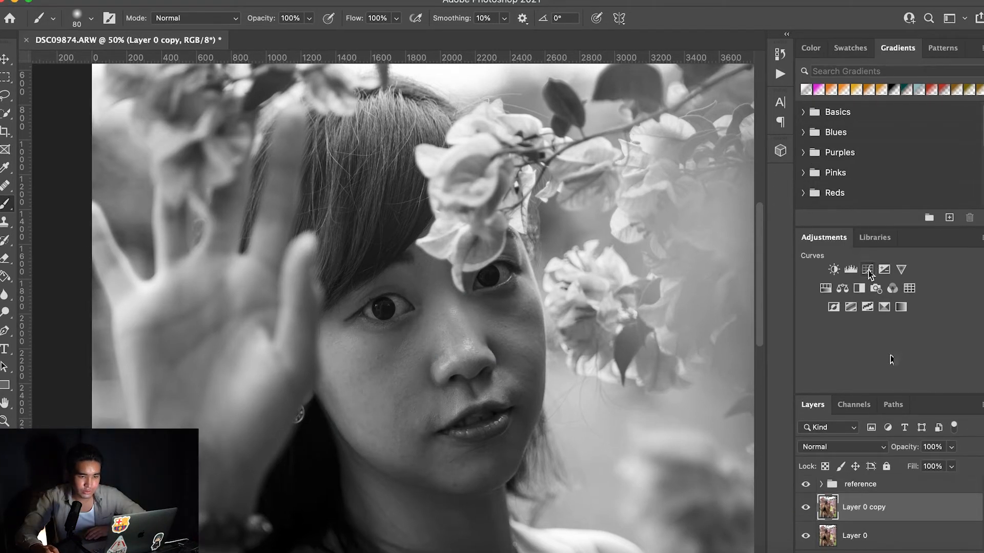
left_click(867, 270)
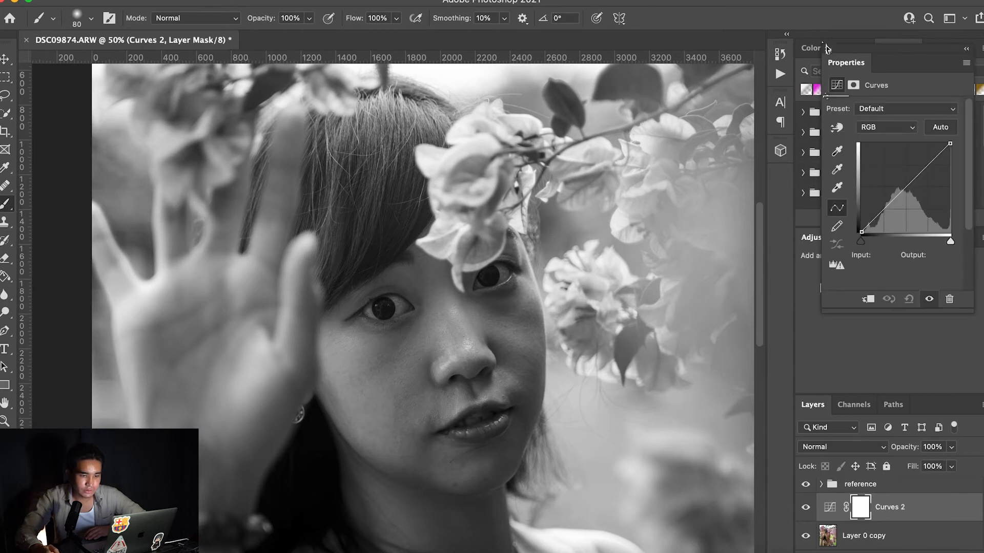
left_click(867, 270)
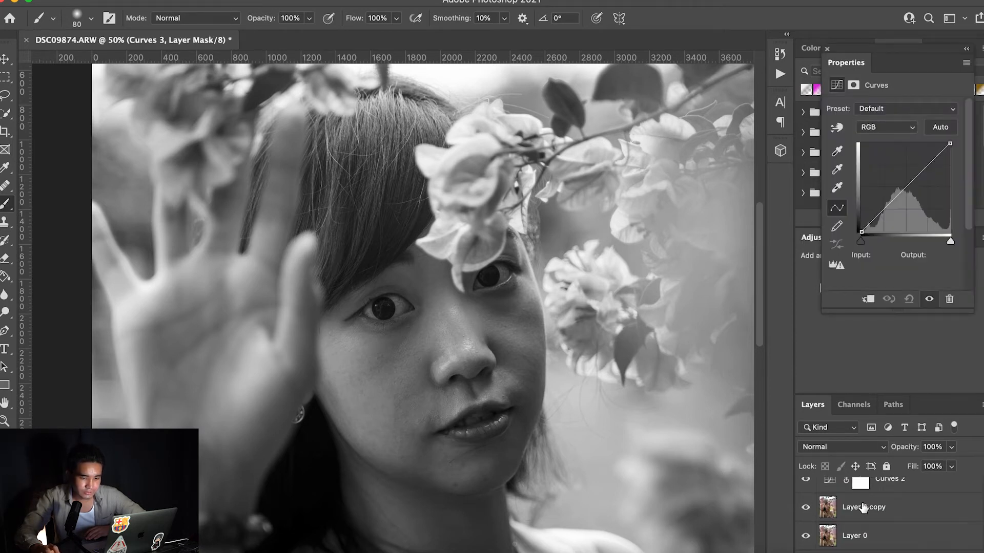
Step: Brighten Curves 3 with a midtone point at input 102, output 134, and invert its mask to black
left_click(829, 525)
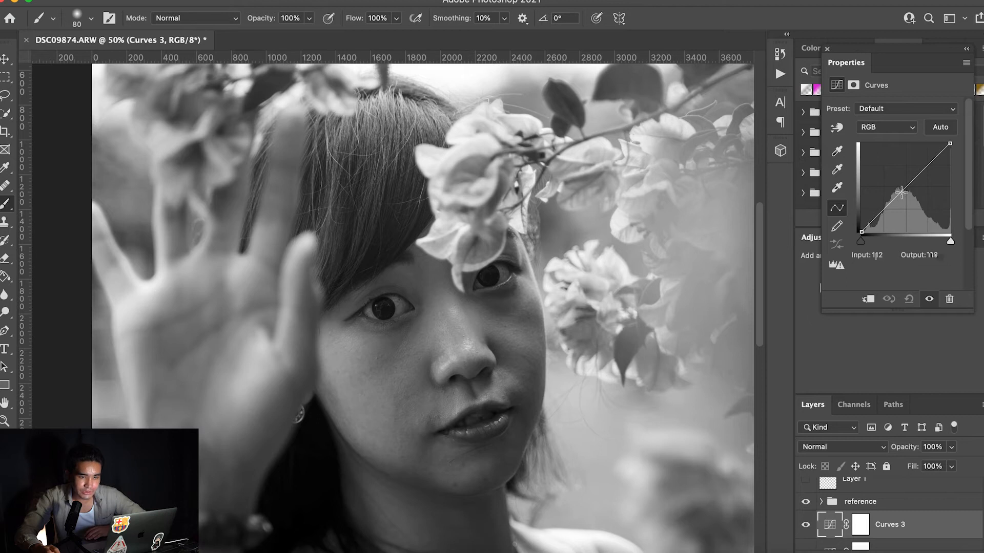
left_click_drag(902, 191, 897, 185)
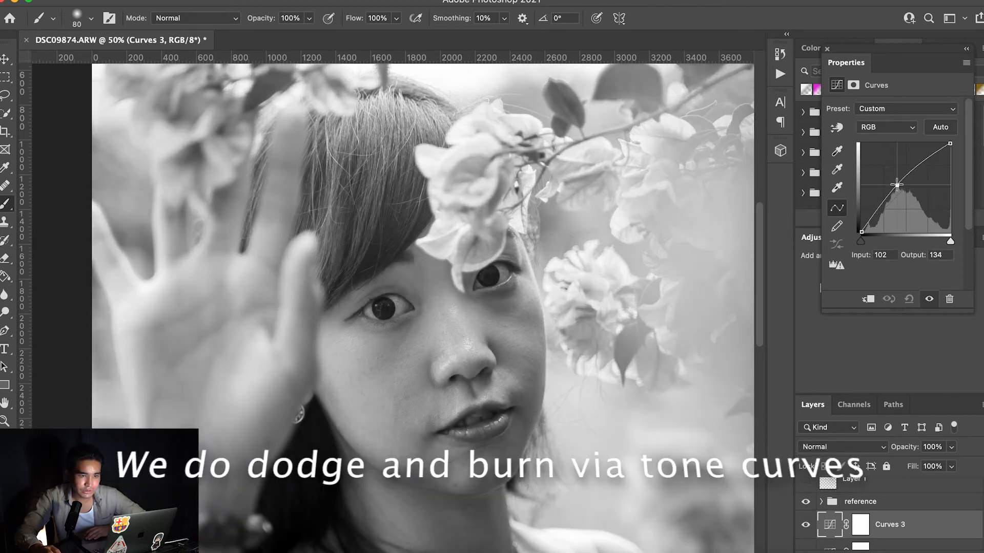
left_click(828, 48)
left_click(861, 528)
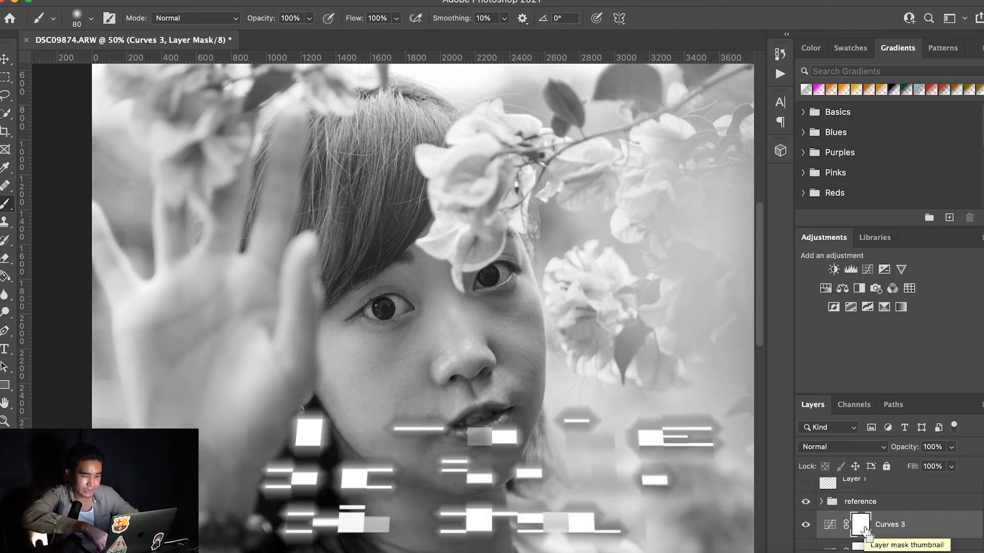
key("super+i")
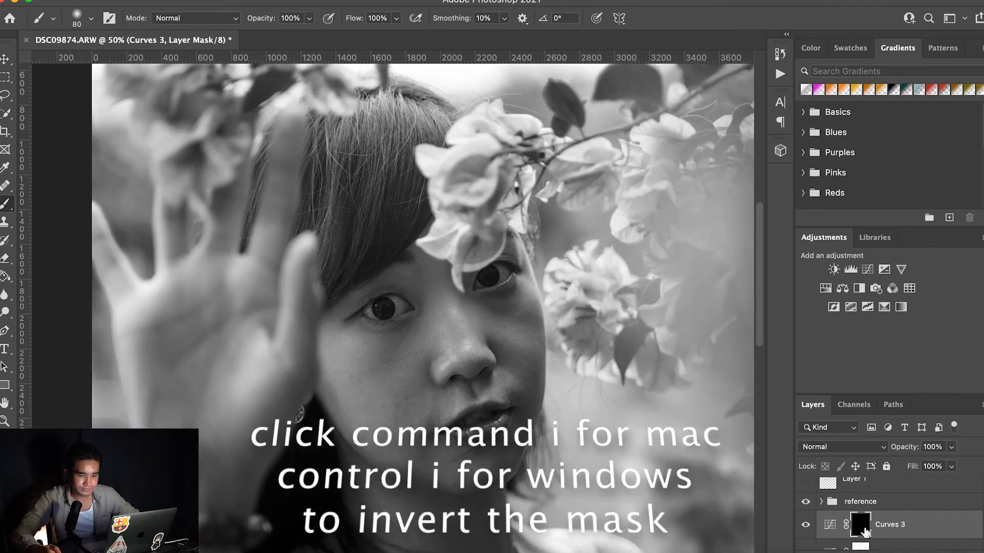
Step: Darken Curves 2 by pulling its midtones down slightly, and invert its mask to black
scroll(865, 533, "down", 1)
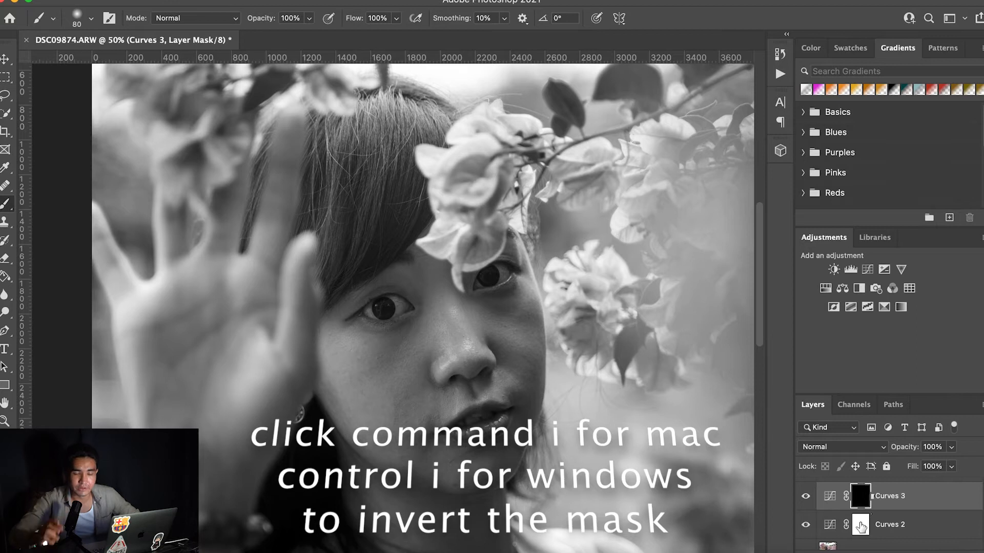
double_click(830, 525)
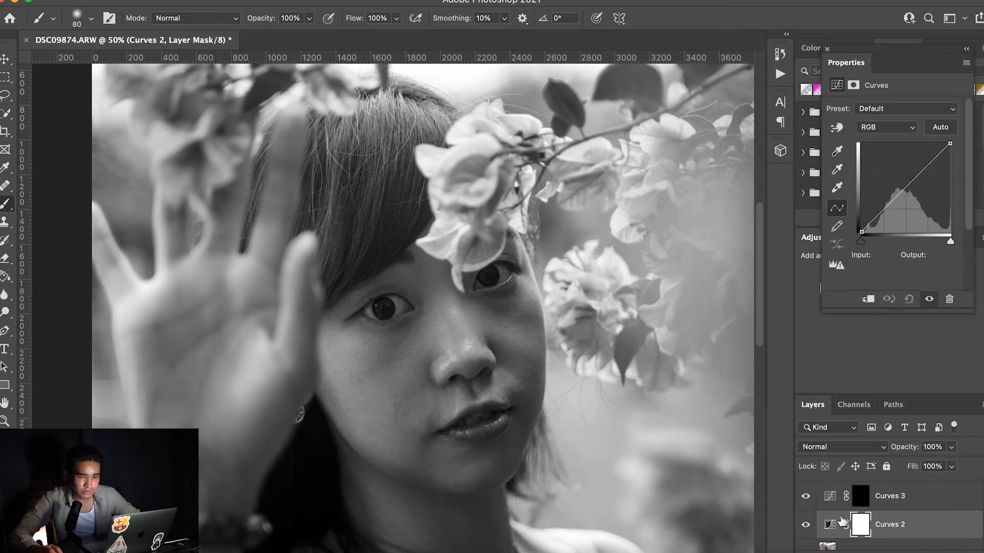
left_click_drag(907, 186, 909, 195)
left_click(825, 49)
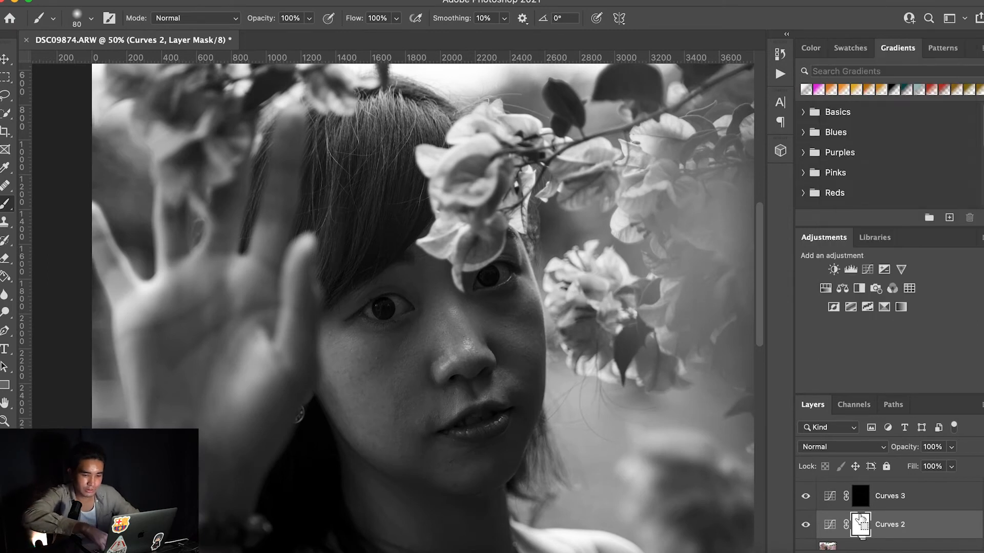
key("ctrl+i")
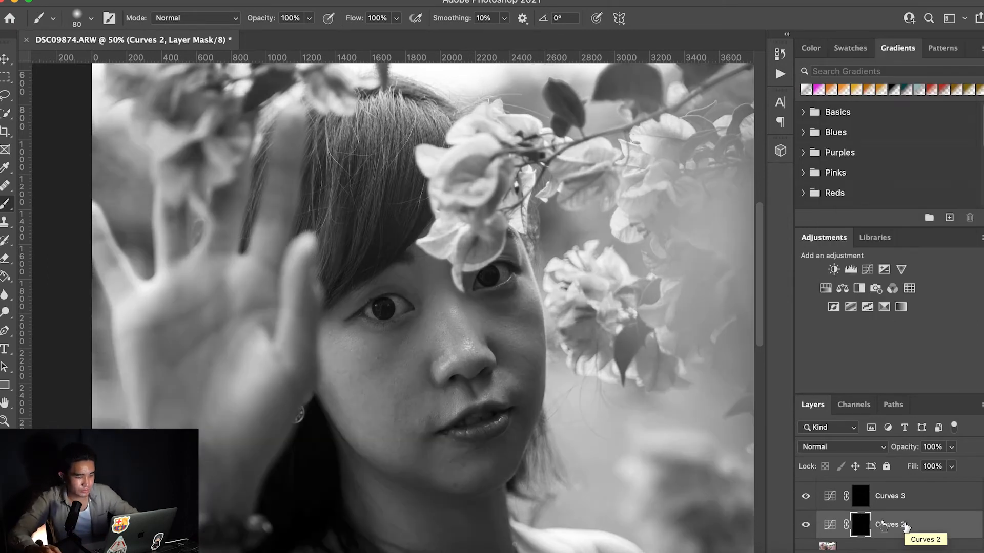
Step: Rename the Curves 2 layer as "burn" and the Curves 3 layer as "dodge"
double_click(884, 523)
type("burn")
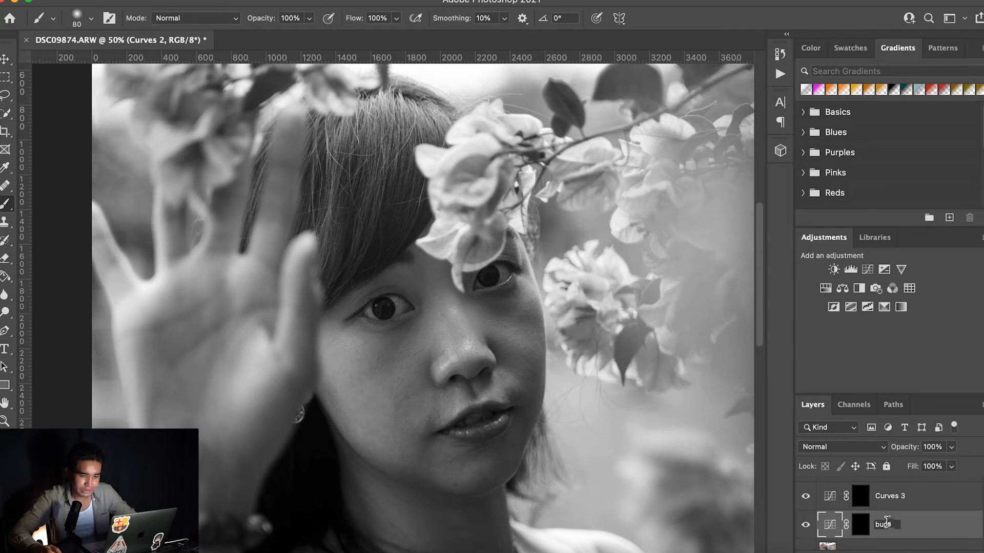
double_click(880, 496)
type("dodge")
key("Return")
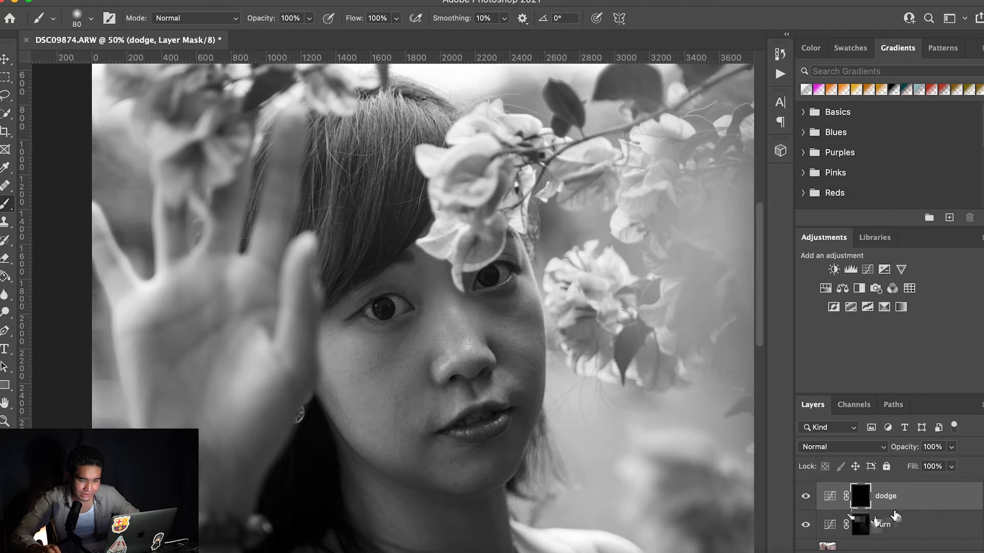
Step: Review the curve shapes of the dodge and burn adjustment layers
double_click(829, 496)
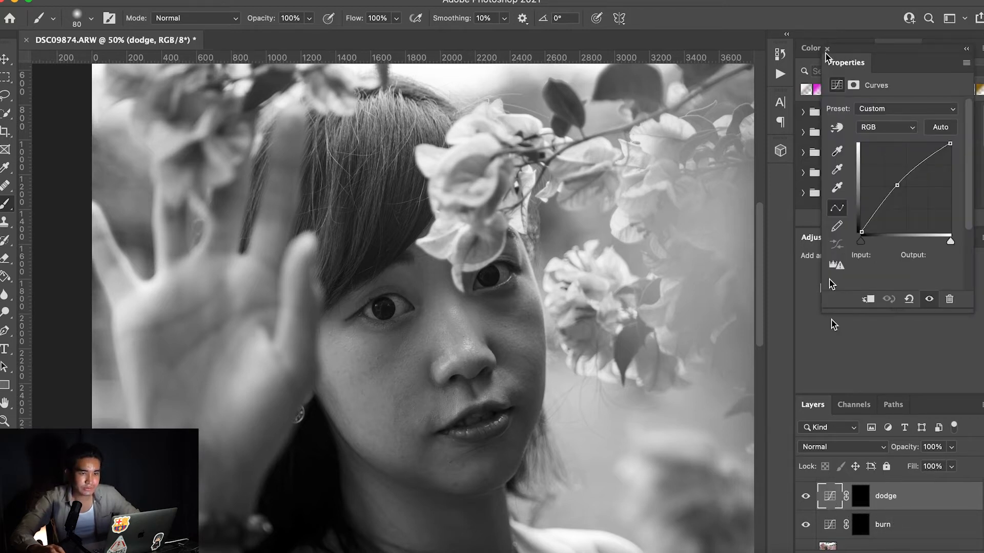
double_click(829, 525)
left_click(827, 48)
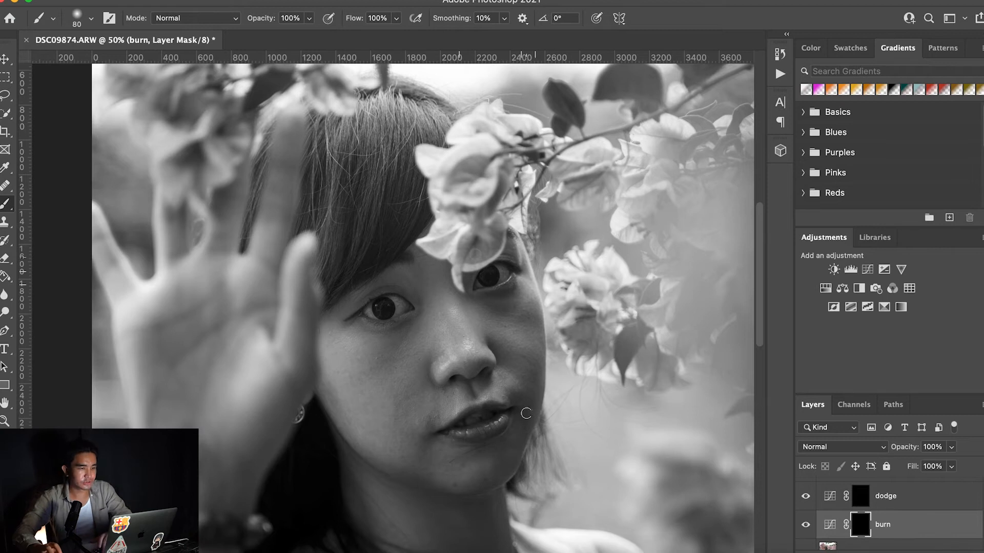
Step: Set the Soft Round brush to 175 px with 0% hardness and 1% flow
key("bracketright")
key("bracketright")
key("bracketright")
key("bracketright")
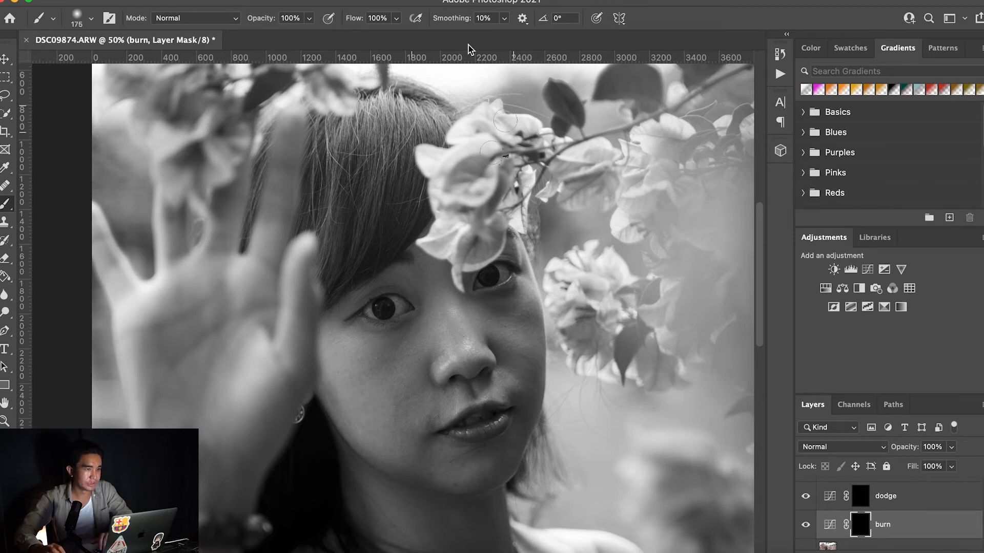
left_click(380, 16)
type("1")
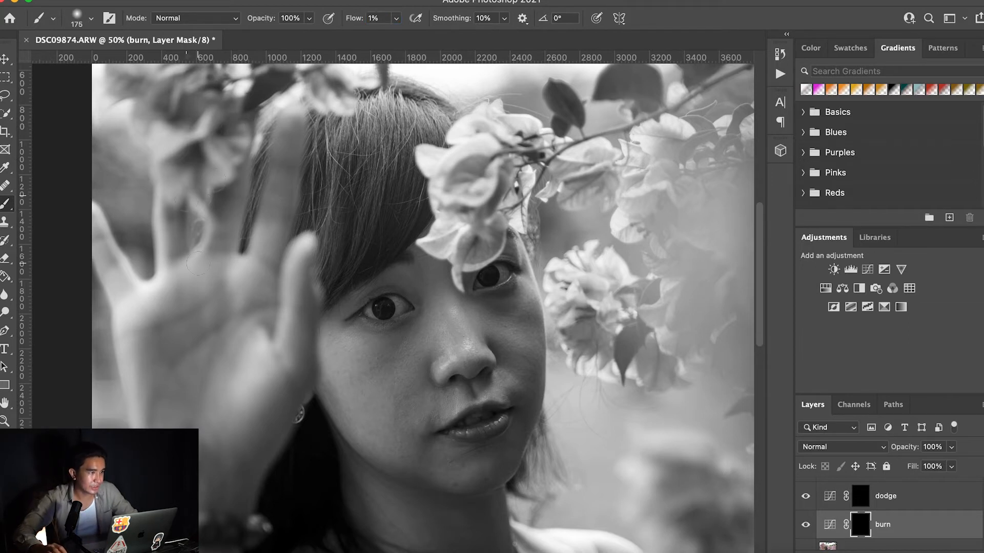
left_click(93, 18)
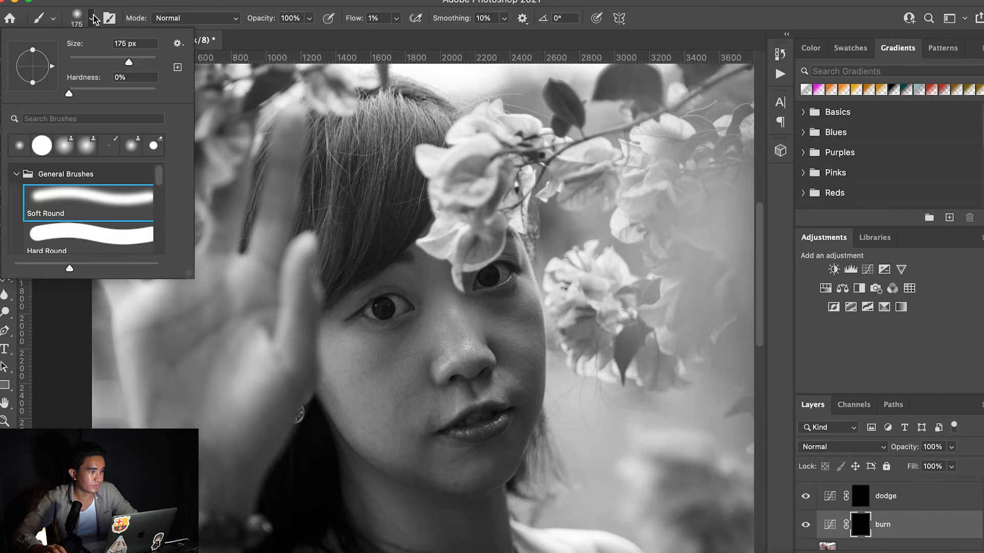
left_click(93, 19)
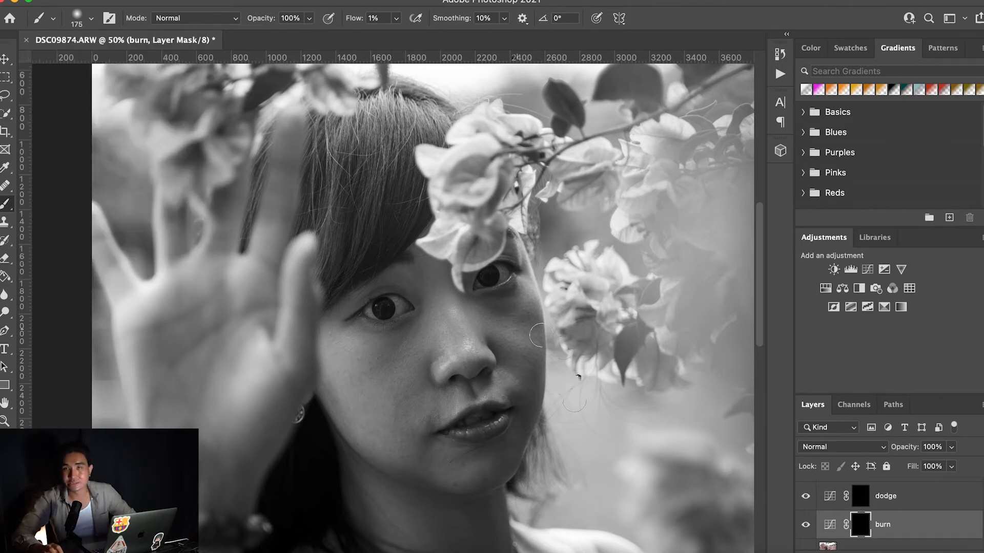
Step: Target the dodge layer's mask and check the guide strokes on Layer 1 before hiding them again
left_click(863, 502)
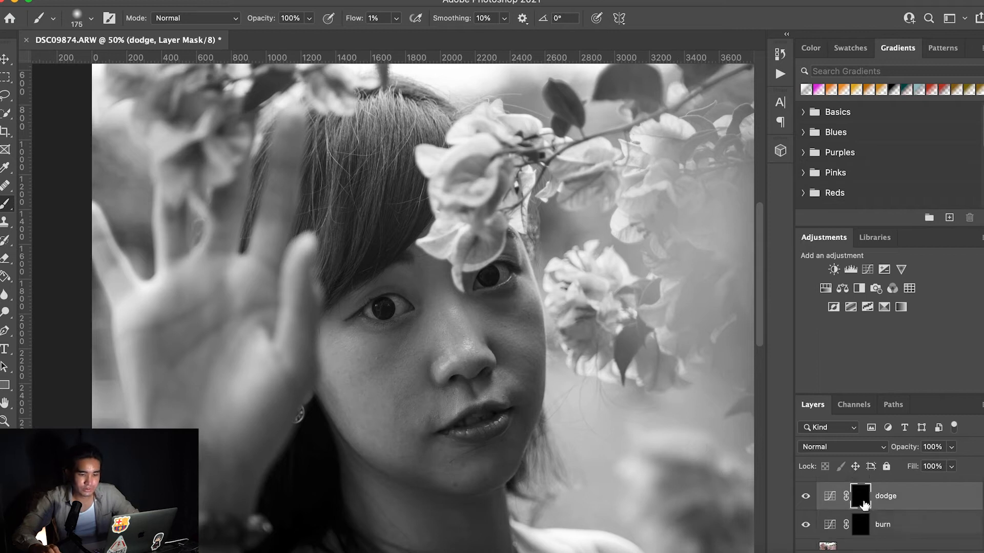
scroll(841, 505, "up", 3)
left_click(805, 493)
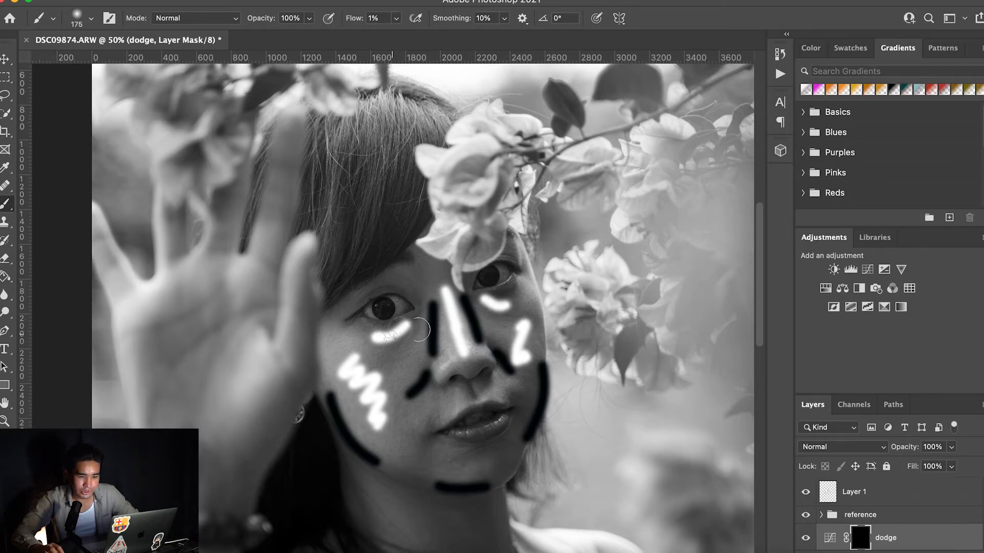
left_click(804, 494)
scroll(870, 532, "down", 3)
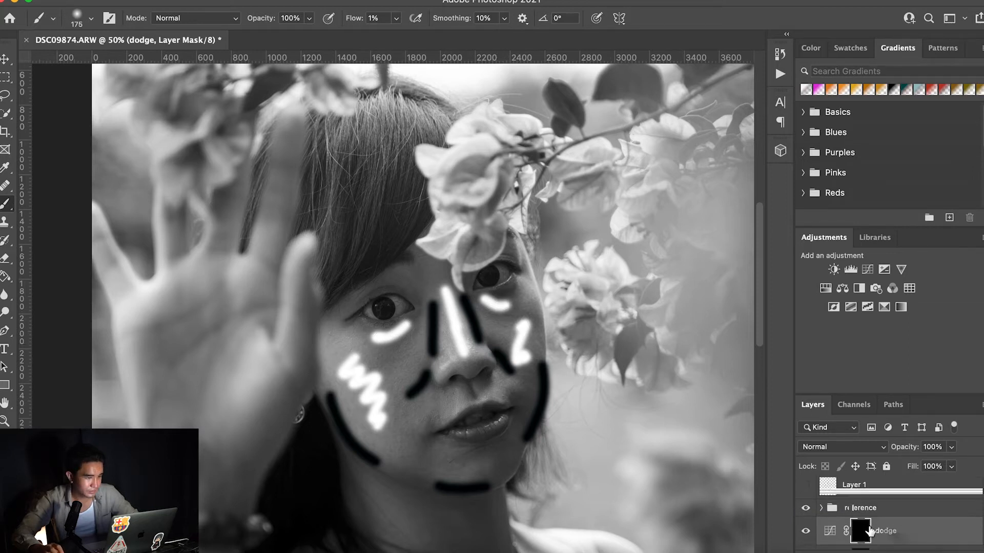
Step: Prepare a white brush of 90 px for close-up work on the face at 100% zoom
key("z")
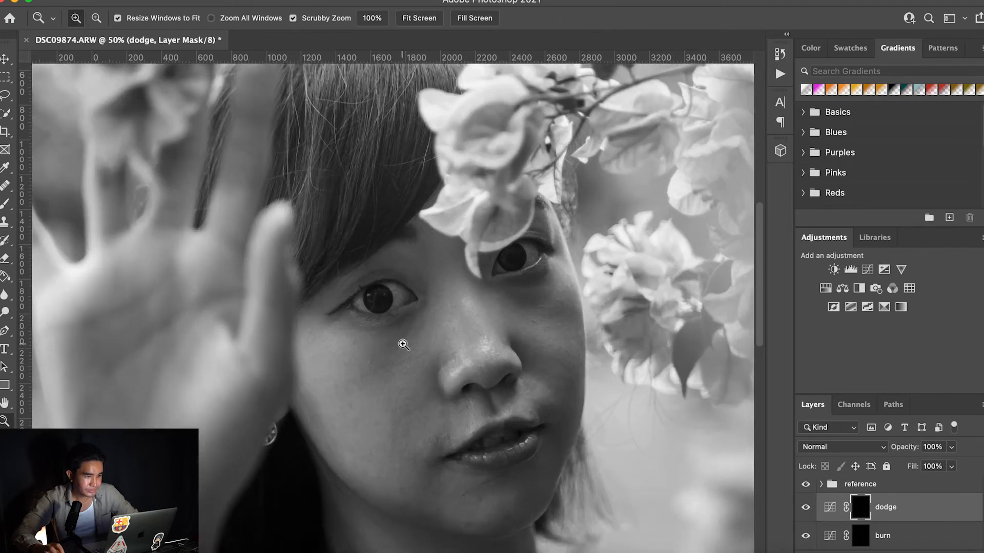
left_click(403, 345)
left_click(402, 345)
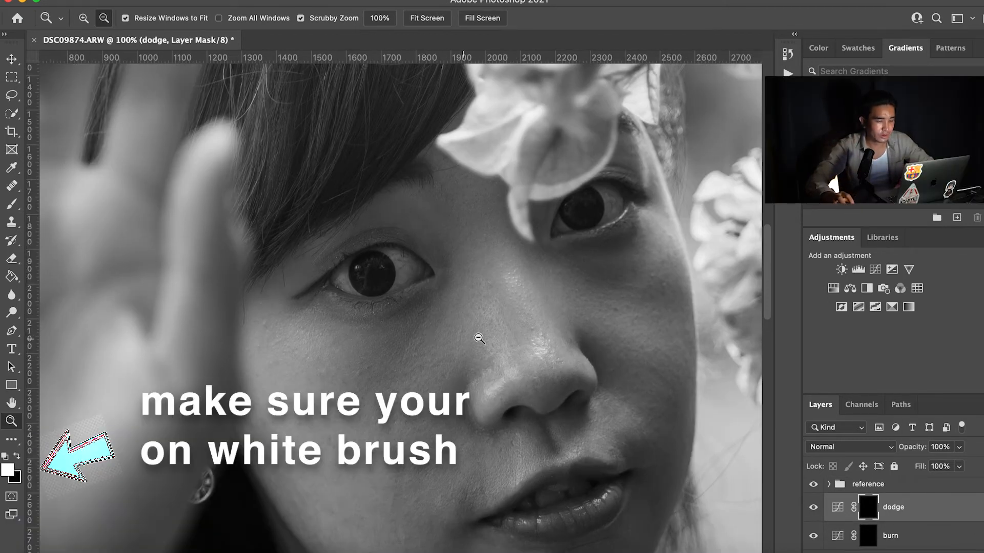
key("b")
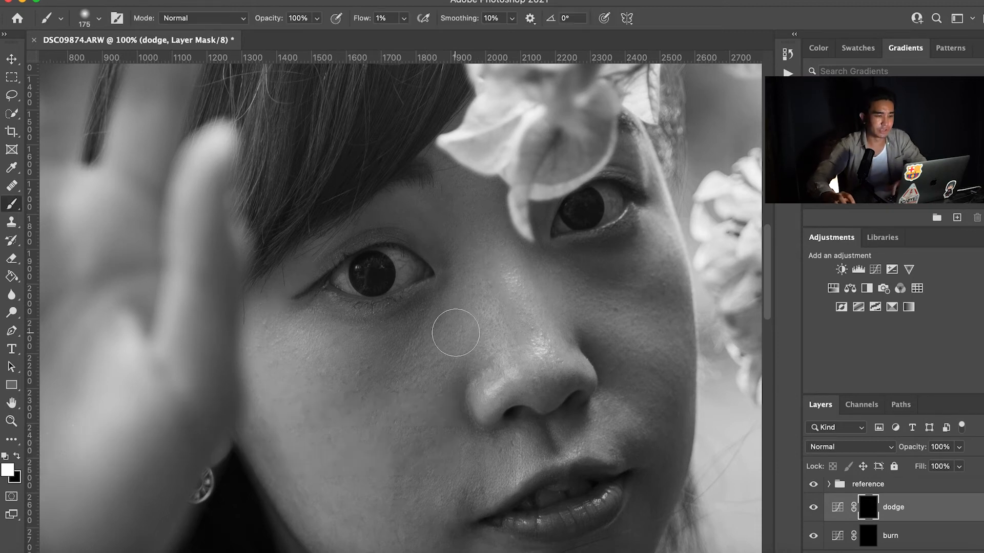
key("bracketleft")
key("bracketleft")
key("bracketleft")
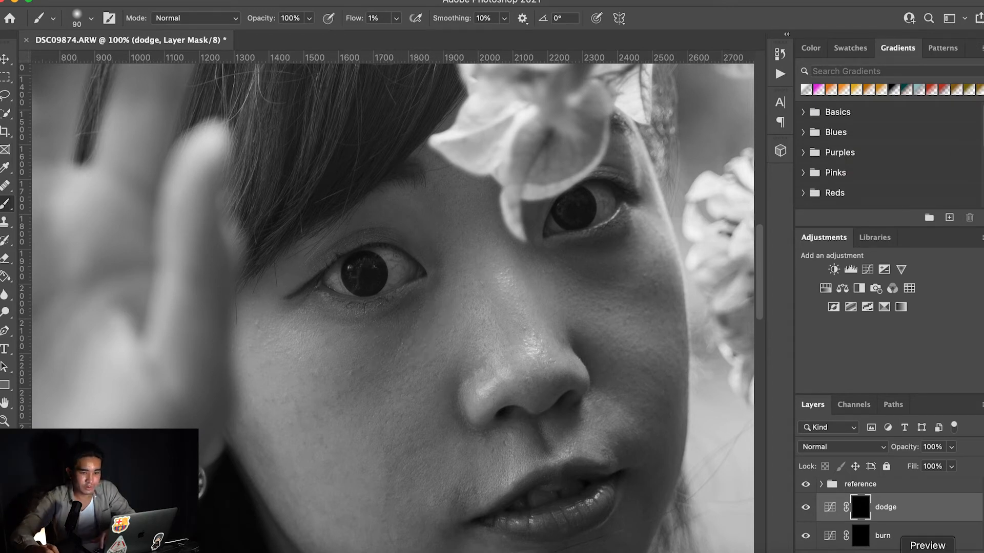
Step: Check the skin in color, then dodge the shadow beneath the eye nearest the hand using a 70 px and then 50 px brush
scroll(876, 519, "up", 2)
left_click(806, 515)
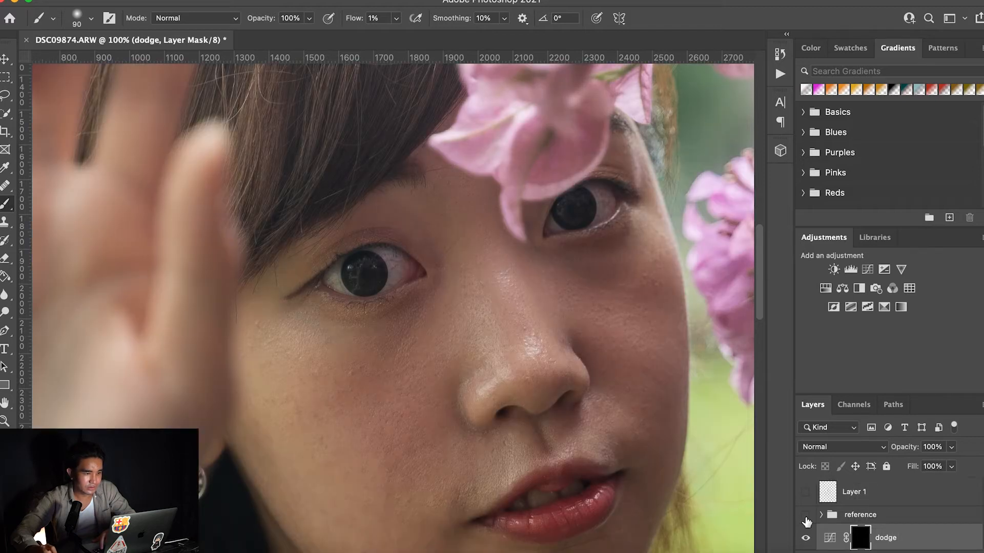
left_click(805, 516)
key("bracketleft")
key("bracketleft")
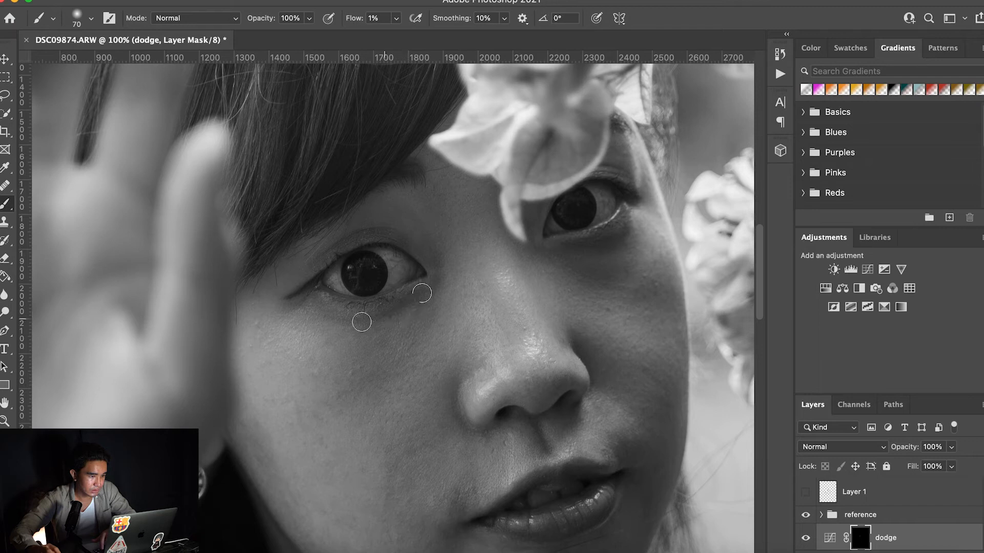
key("bracketleft")
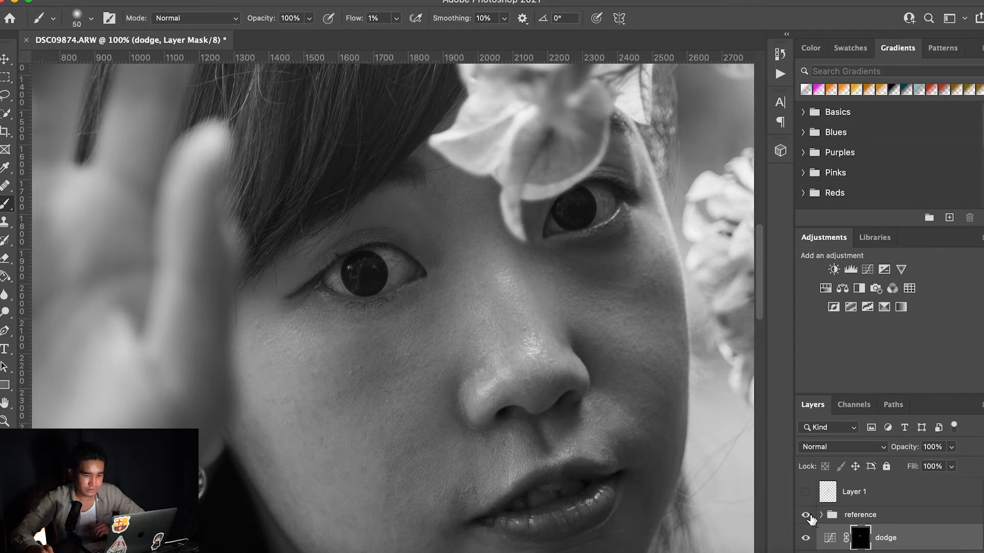
Step: Hide the reference group and compare the color portrait with and without the dodge layer, both close up and full frame
left_click(806, 515)
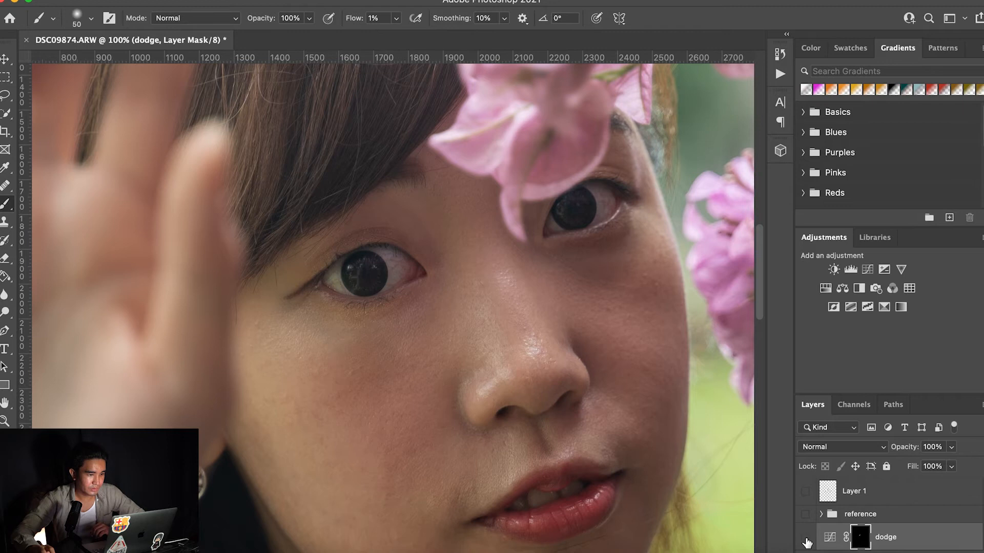
left_click(807, 539)
left_click(806, 538)
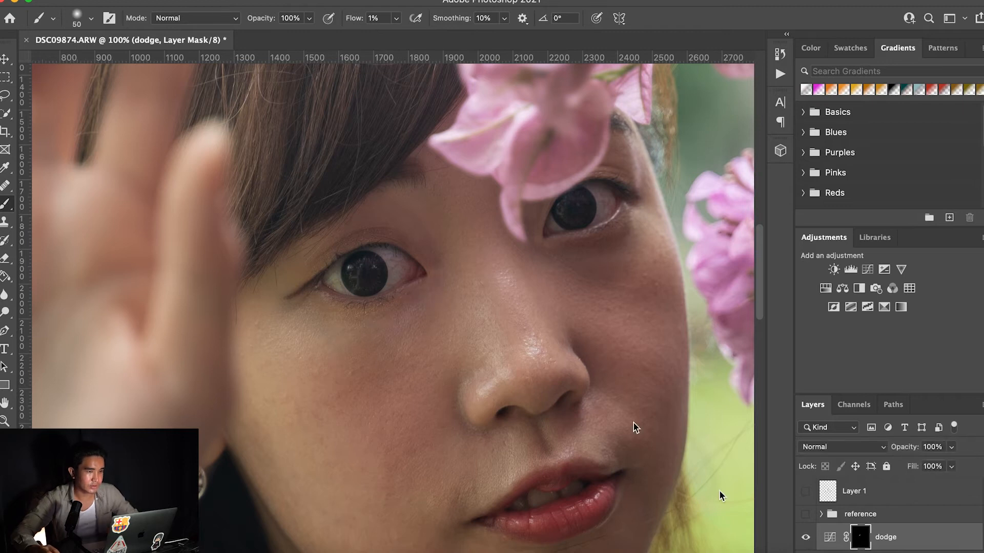
left_click_drag(520, 235, 426, 235)
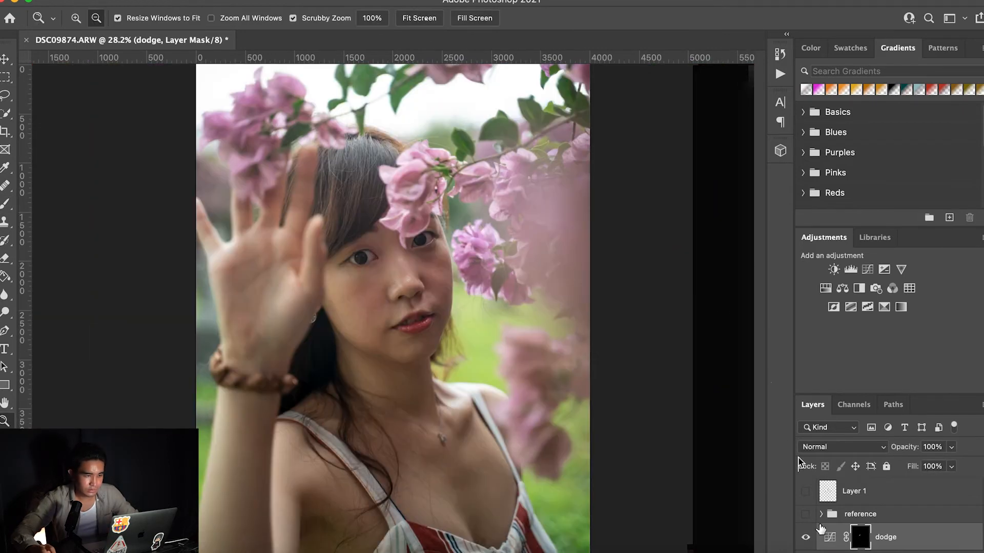
left_click(808, 538)
left_click(806, 538)
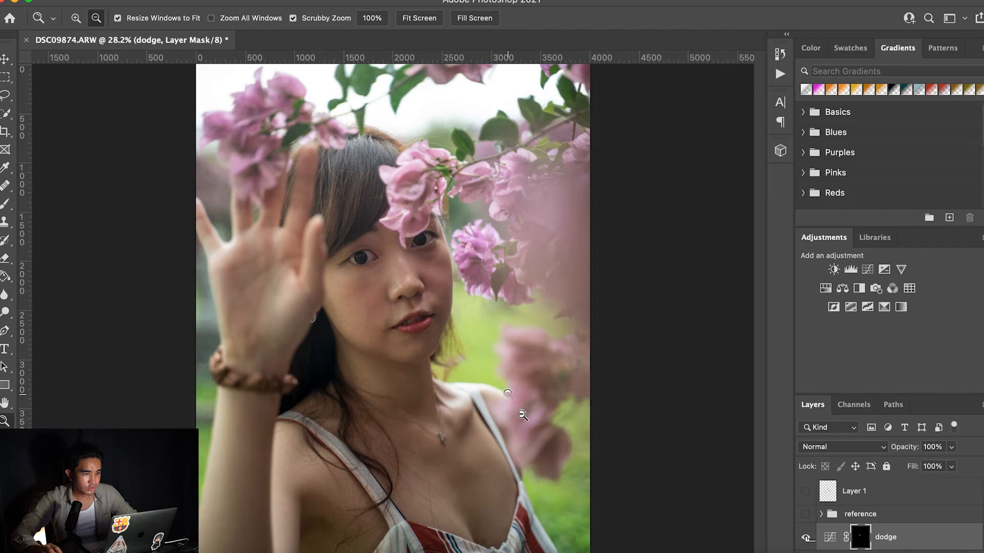
Step: Return to the cheek at 100% zoom and switch to a black 80 px brush for removing excess dodging
key("alt")
left_click(372, 282)
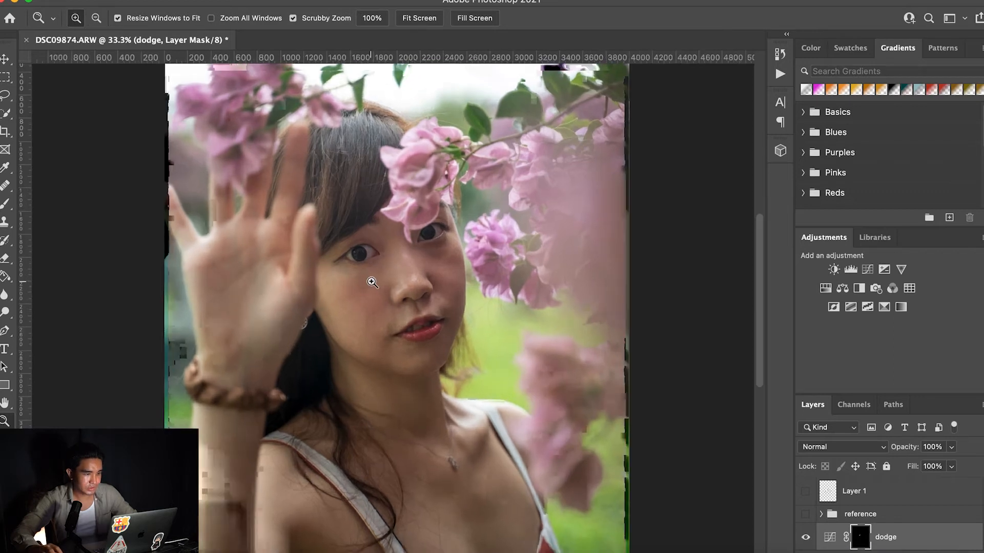
left_click(373, 259)
left_click(376, 262)
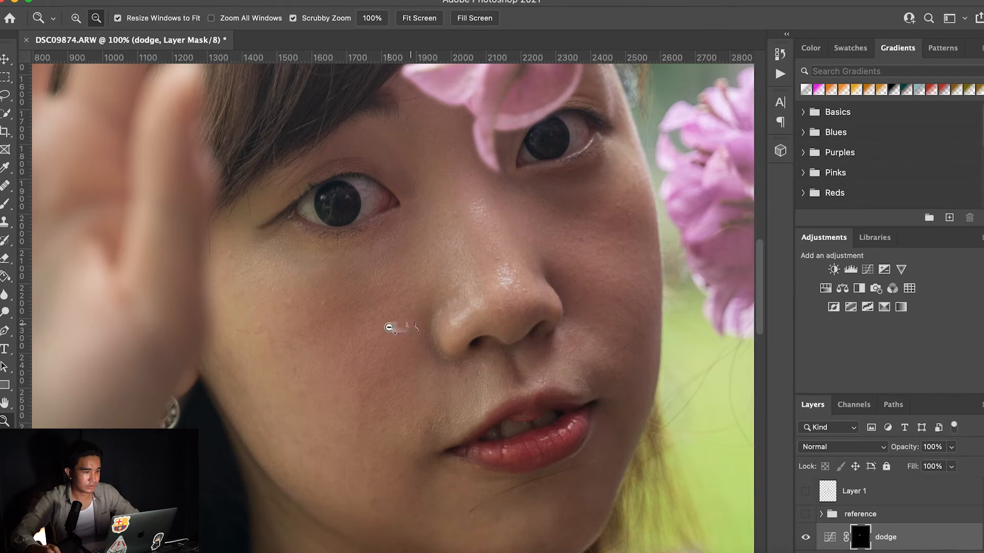
key("b")
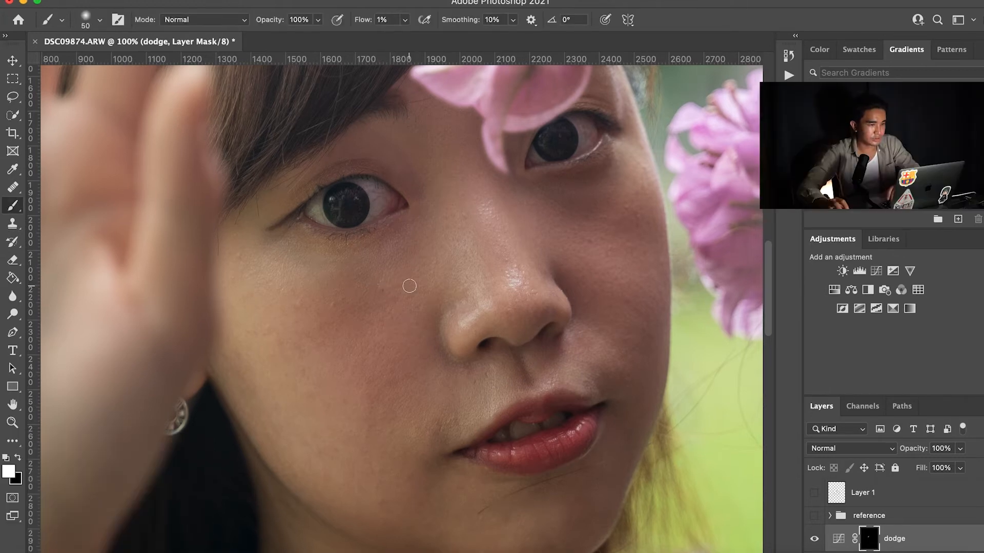
key("bracketright")
key("bracketright")
key("bracketright")
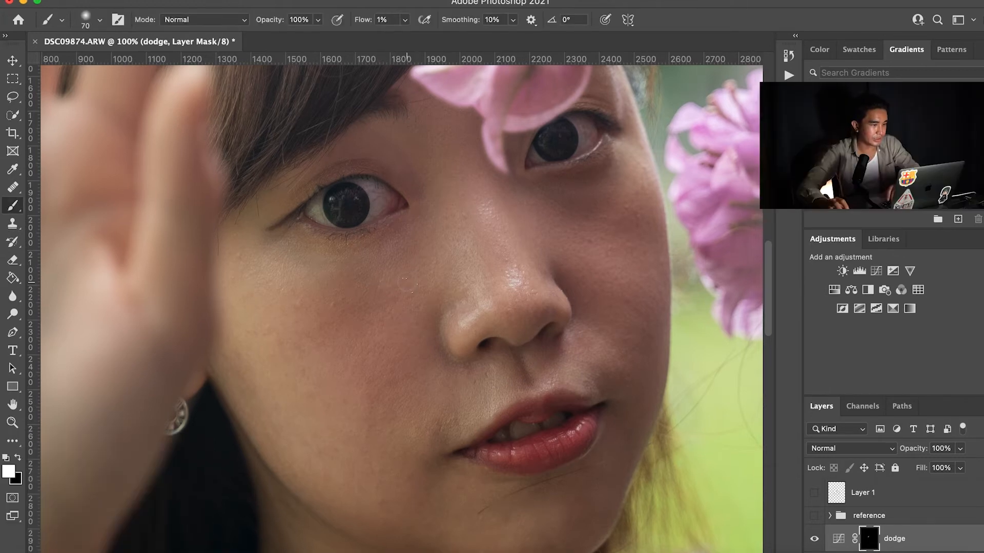
key("x")
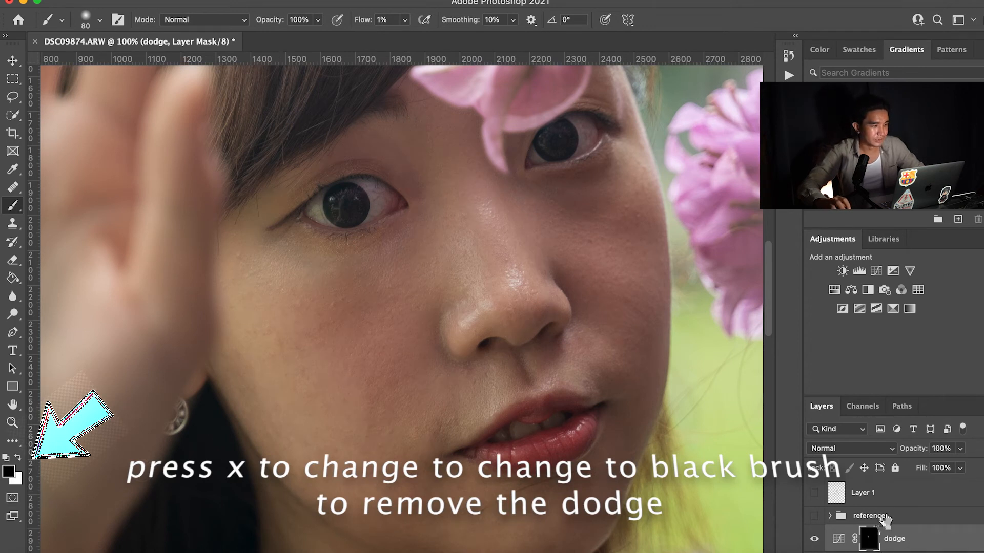
Step: Show the reference group and refine the dodge mask over the cheek beside the nose, enlarging the brush to 100 px
left_click(814, 516)
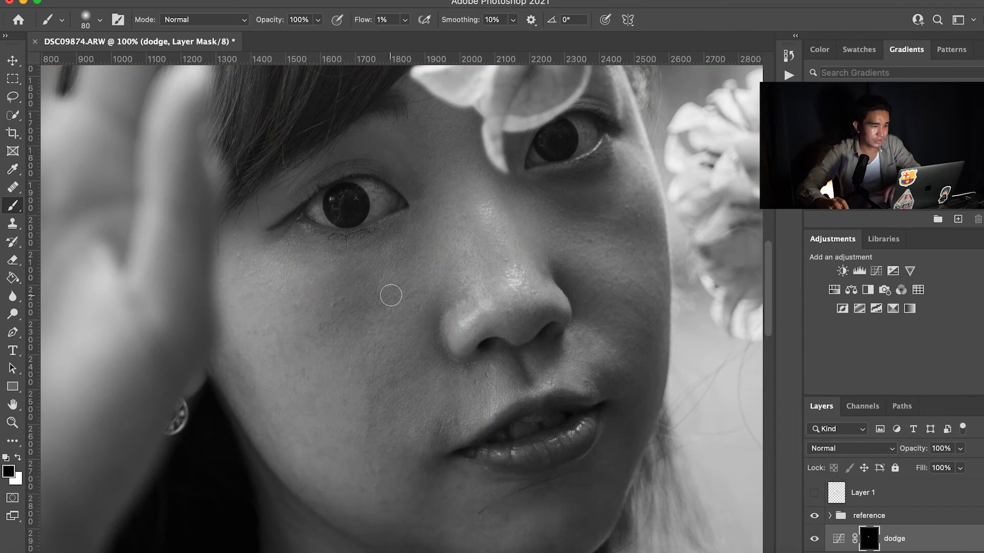
key("]")
key("]")
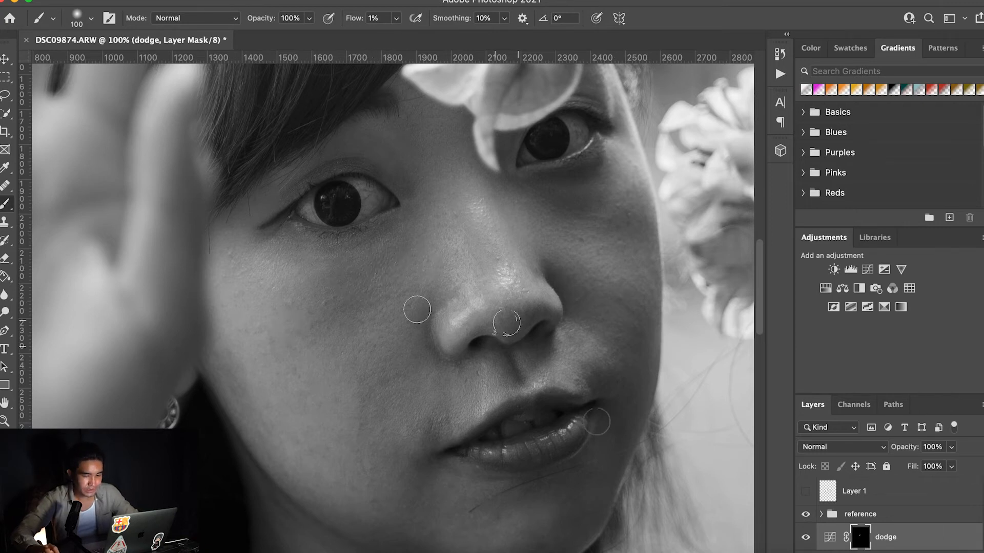
Step: Hide the reference group, fit the whole portrait in view, and compare it with and without the dodge layer
left_click(805, 514)
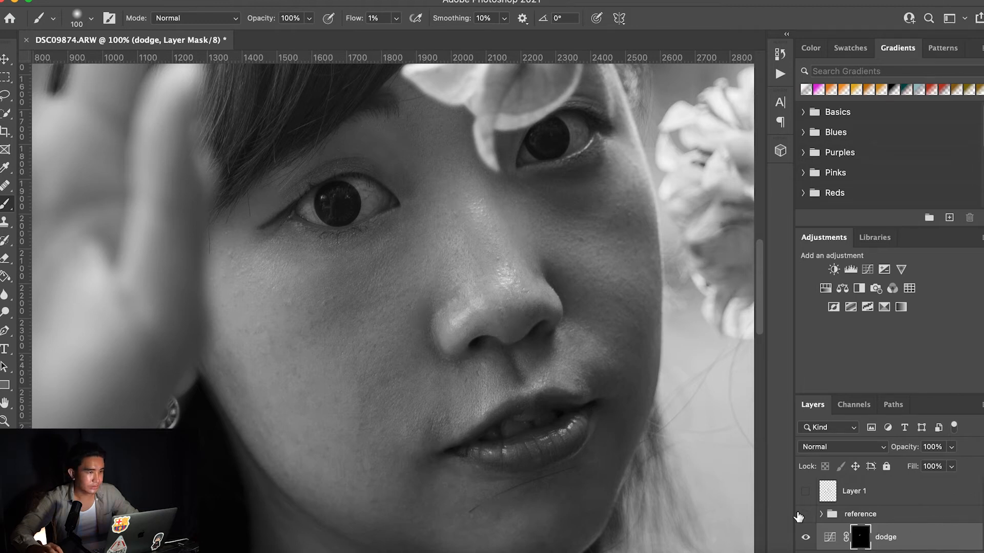
key("z")
left_click(418, 18)
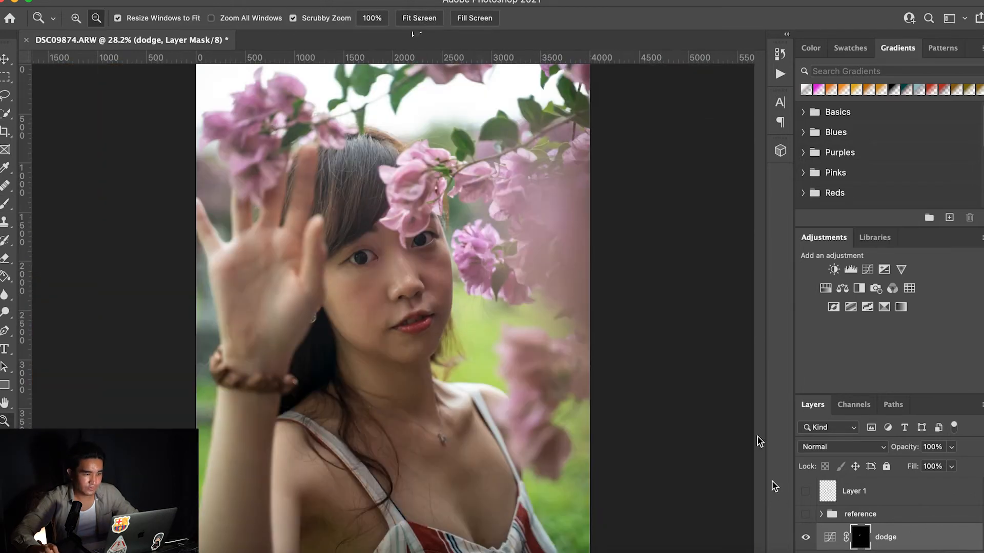
left_click(804, 537)
left_click(803, 537)
left_click(803, 537)
left_click(803, 537)
left_click(802, 537)
Step: With the reference group shown, dodge the shadow beneath the eye next to the flower petal using a 45 to 50 px brush
left_click_drag(431, 252, 422, 261)
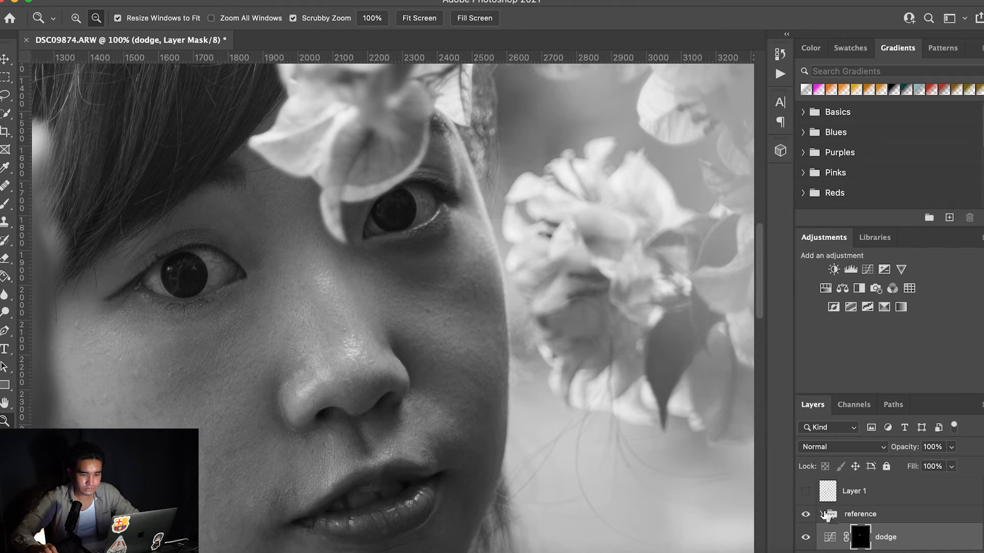
scroll(830, 511, "down", 1)
key("b")
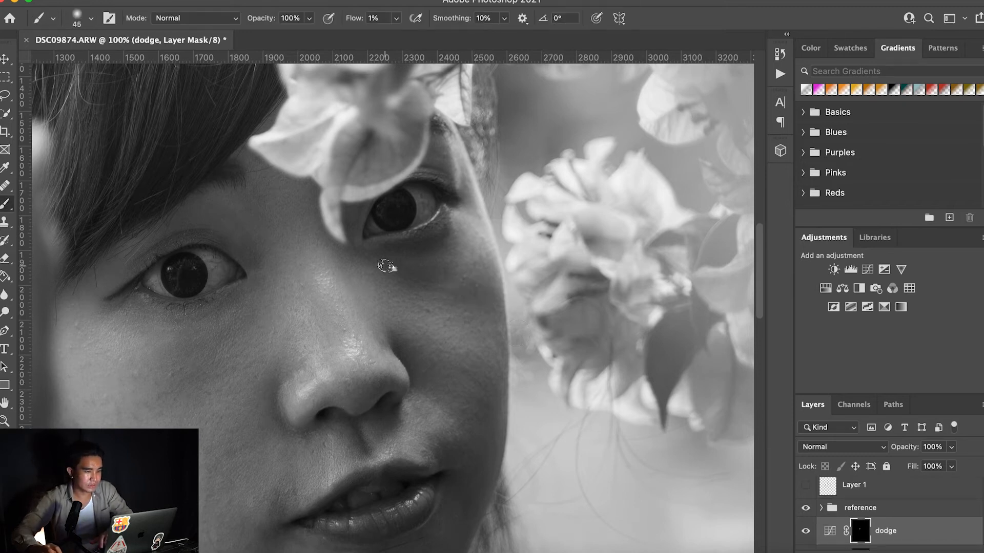
key("bracketleft")
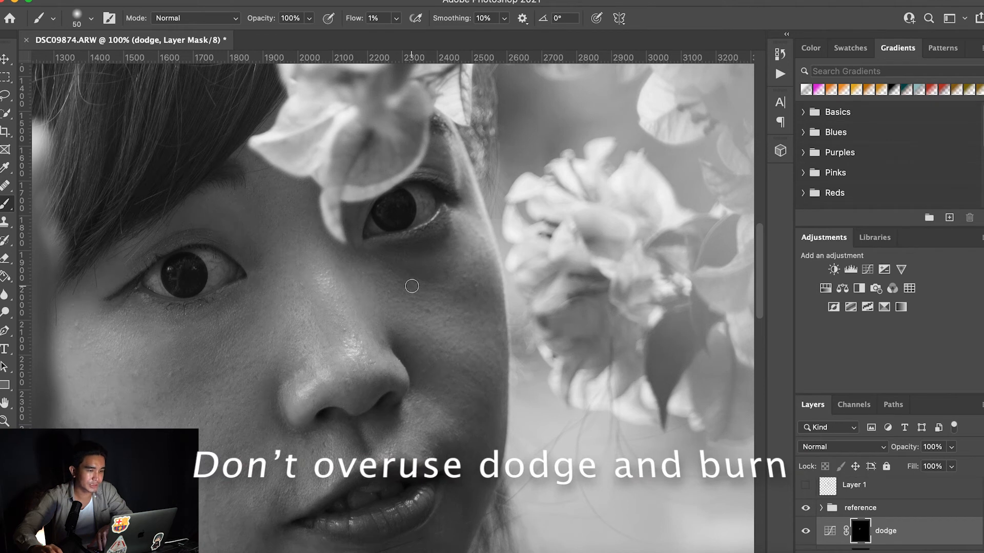
key("bracketright")
key("bracketright")
key("bracketleft")
key("bracketleft")
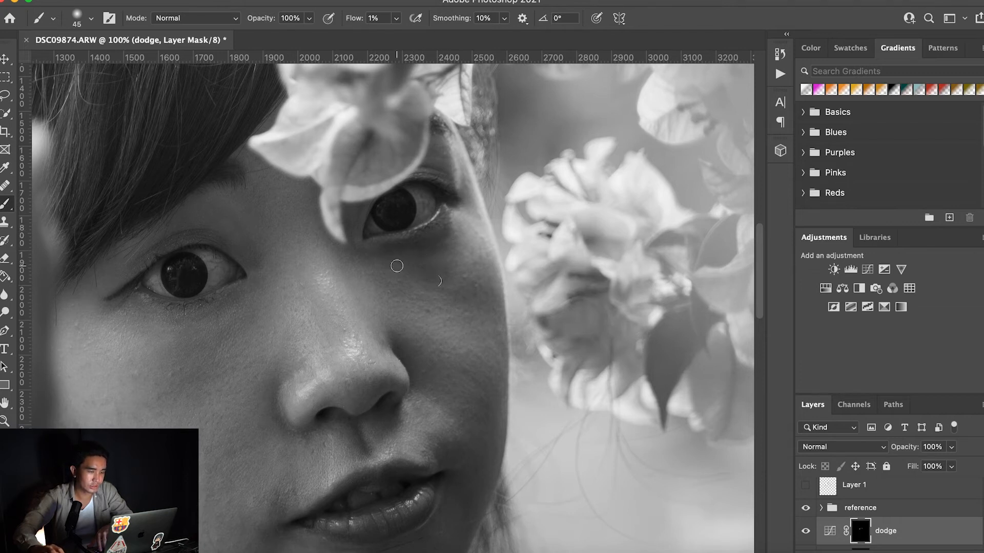
Step: Blend the dodging along the lower eyelid and upper cheek beneath the same eye, varying the brush between 50 and 80 px
key("bracketright")
key("bracketright")
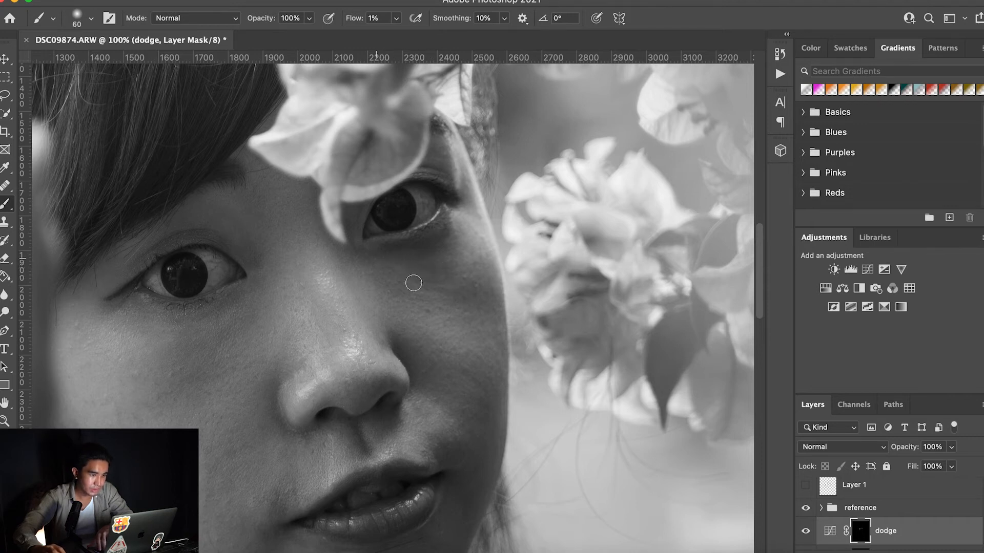
key("bracketleft")
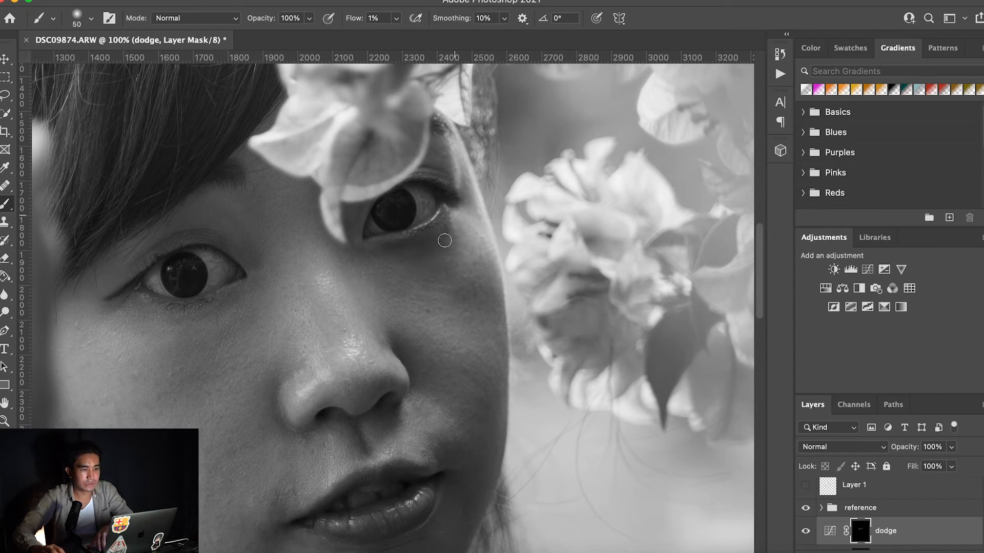
key("bracketright")
key("bracketright")
key("bracketright")
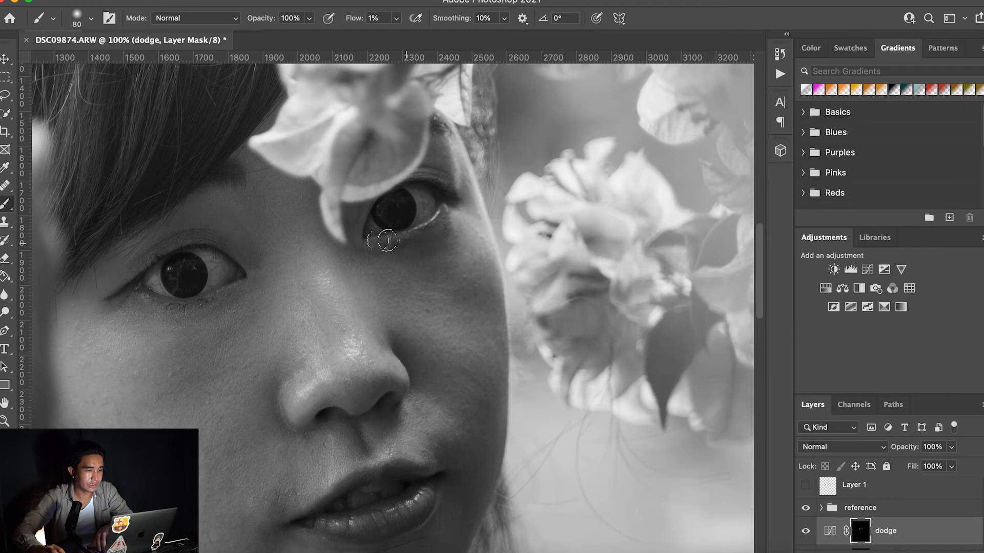
key("bracketleft")
key("bracketleft")
key("bracketright")
key("bracketright")
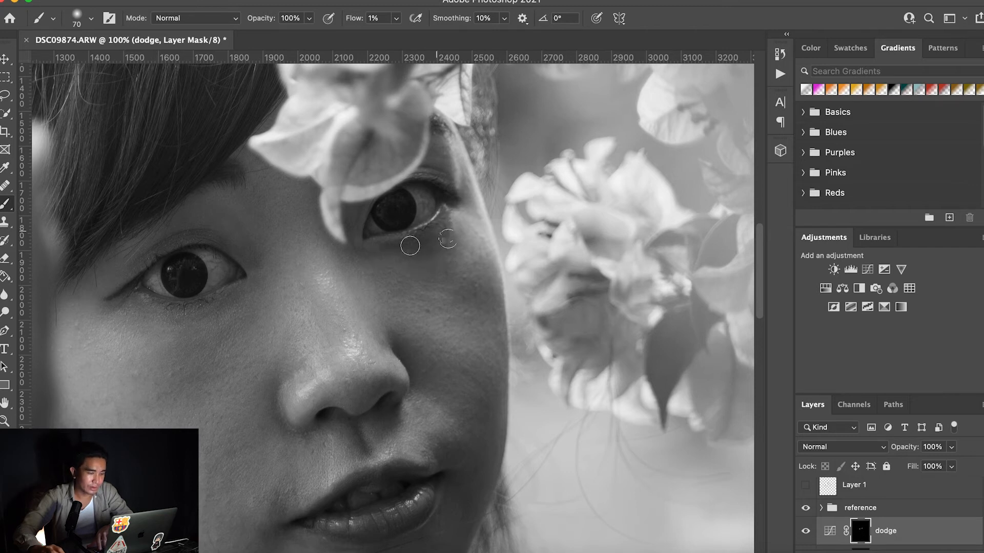
Step: Dodge the upper cheek beneath the eye next to the flower petal, reducing the brush to 35 px
key("[")
key("[")
key("[")
key("[")
key("[")
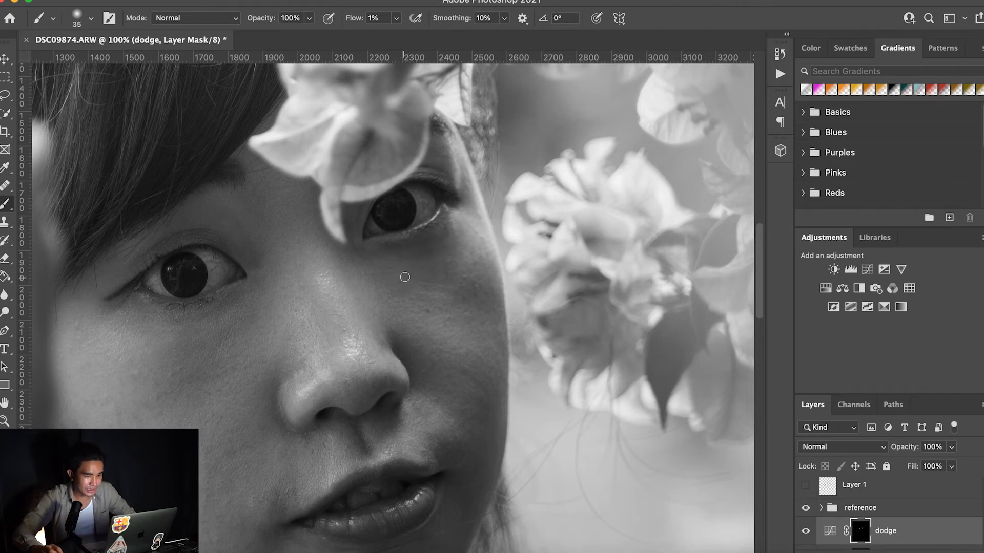
Step: Dodge the small dark patches on the outer cheek beside the nose, reducing the brush from 40 to 10 px
key("z")
left_click(468, 390)
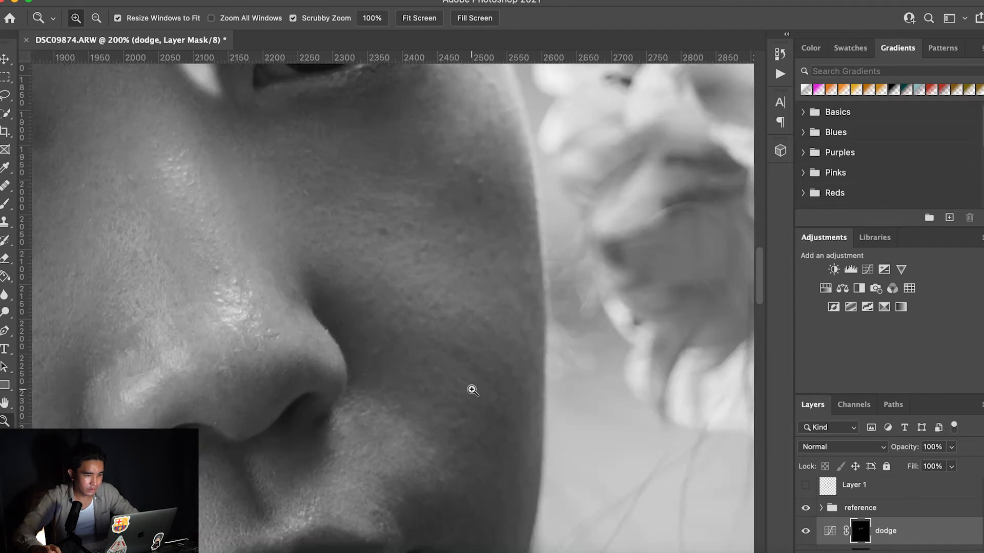
left_click(504, 387)
key("b")
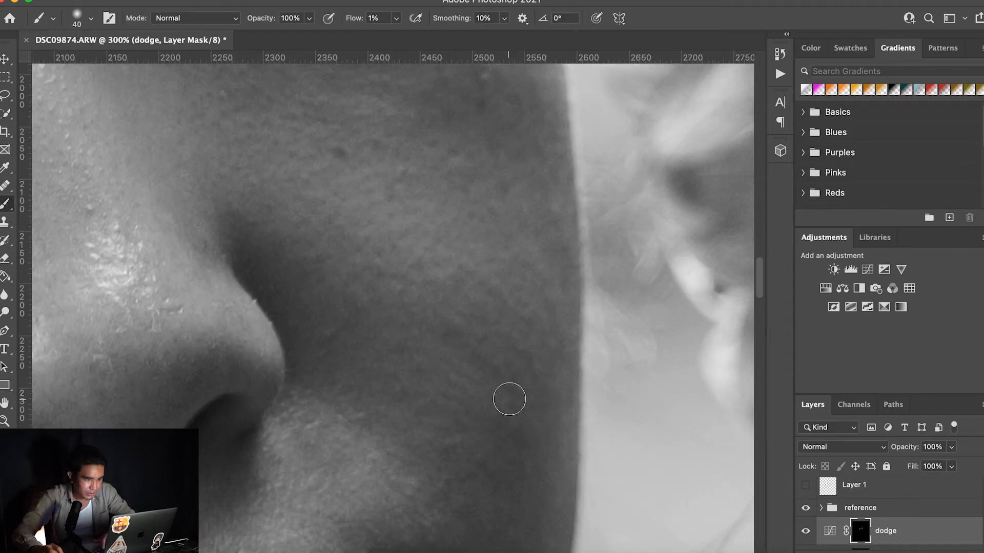
key("[")
key("[")
key("[")
key("bracketleft")
key("bracketleft")
key("bracketleft")
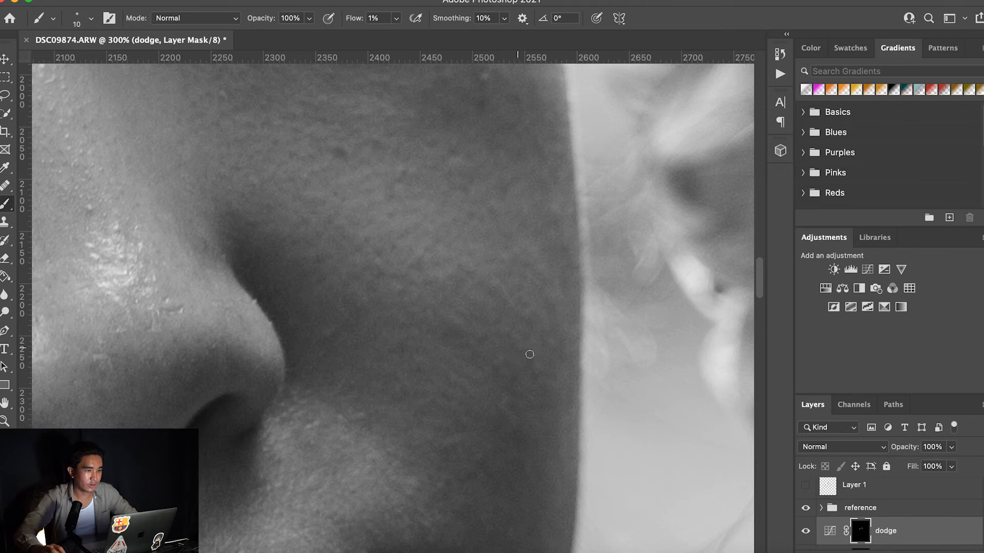
Step: Dodge the shadow under the inner corner of the eye beside the flower petal with a 20 to 30 px brush
key("z")
left_click(355, 209, "alt")
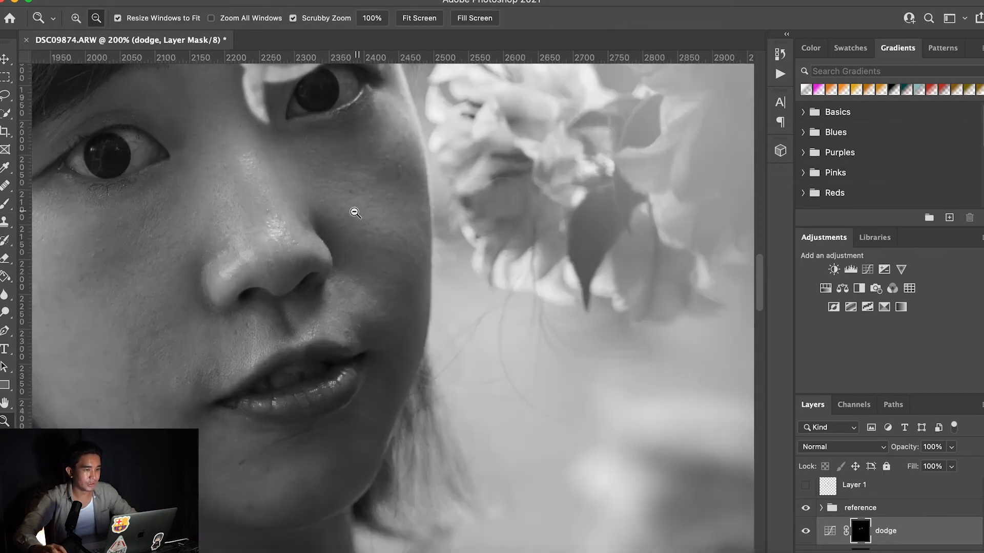
left_click(353, 211, "alt")
left_click_drag(297, 156, 319, 233)
left_click(298, 235)
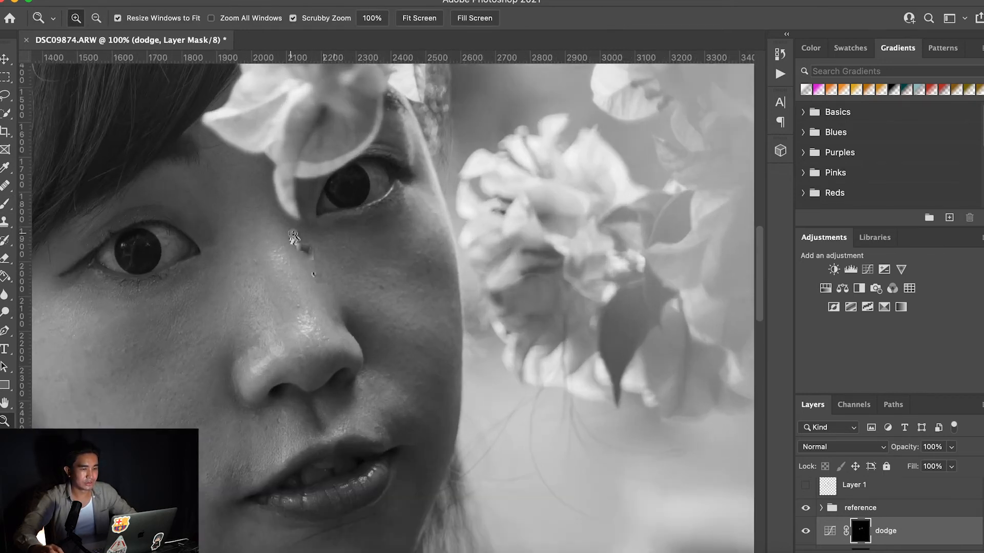
left_click(302, 235)
left_click(433, 253, "alt")
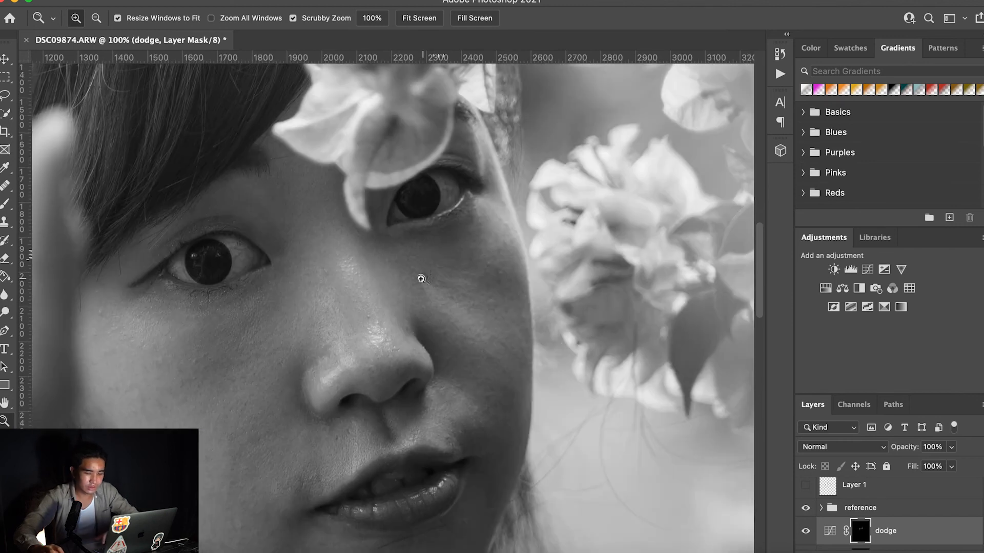
key("b")
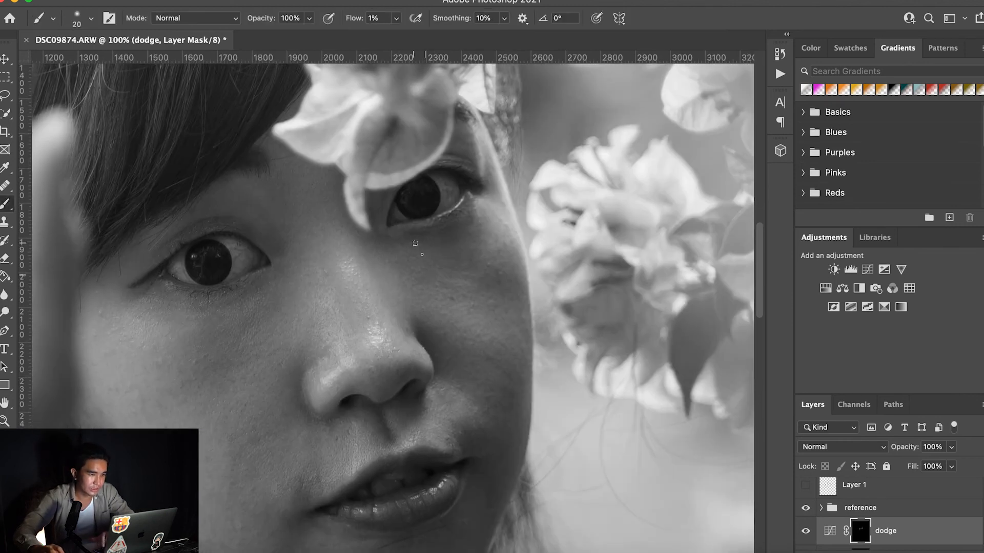
key("bracketright")
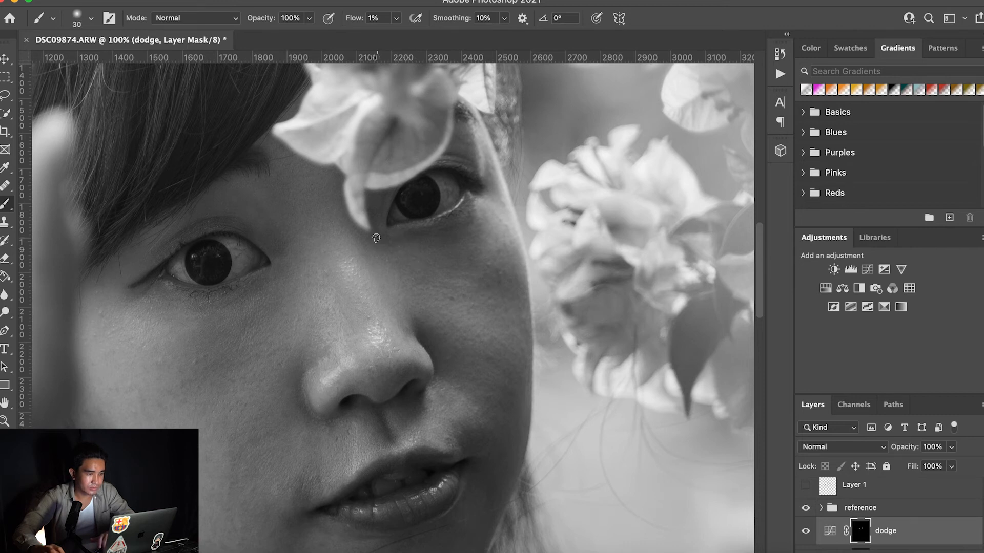
mouse_move(376, 239)
left_mouse_down()
mouse_move(398, 257)
mouse_move(387, 239)
left_mouse_up()
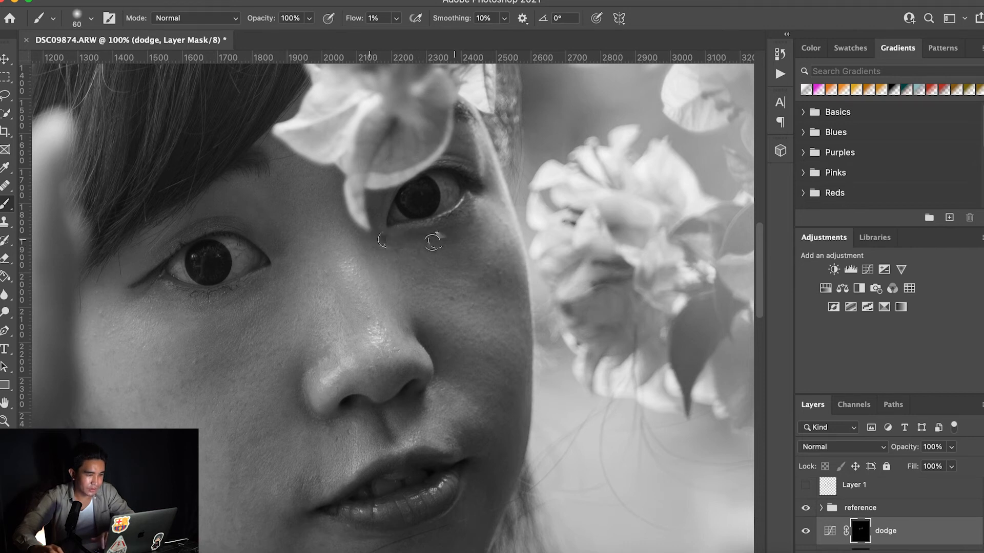
Step: Blend the dodging across the under-eye area and upper cheek with a 60 to 70 px brush
key("bracketleft")
key("bracketright")
key("bracketright")
key("bracketright")
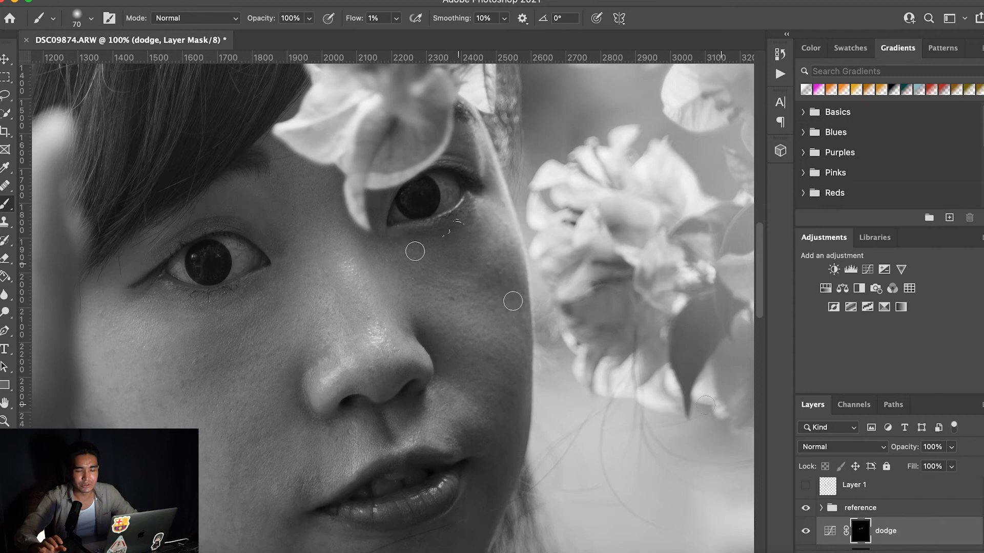
Step: Fit the whole portrait in view, hide the reference group, and compare the image with and without the dodge layer
key("z")
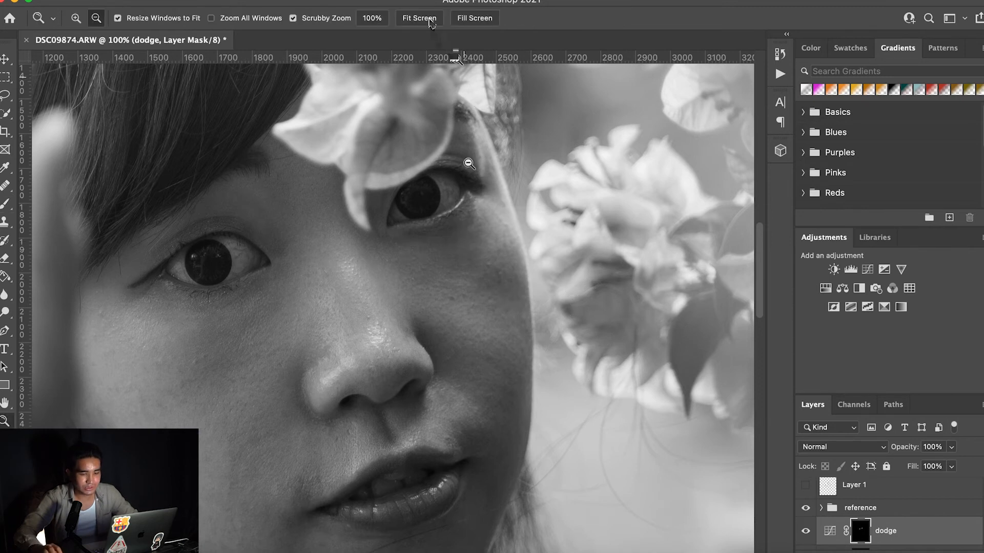
left_click(419, 19)
left_click(805, 508)
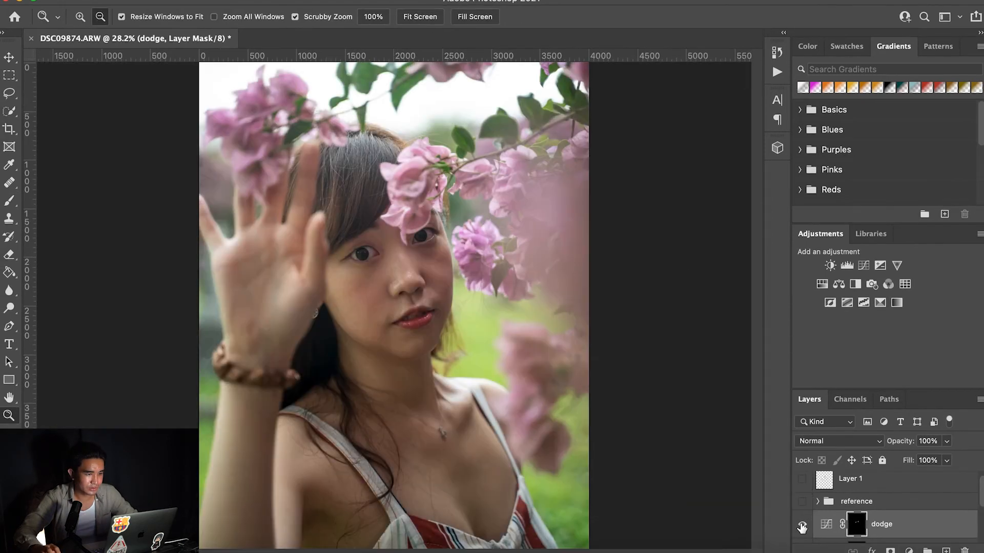
left_click(801, 525)
left_click(801, 525)
left_click(802, 526)
left_click(802, 526)
left_click(802, 525)
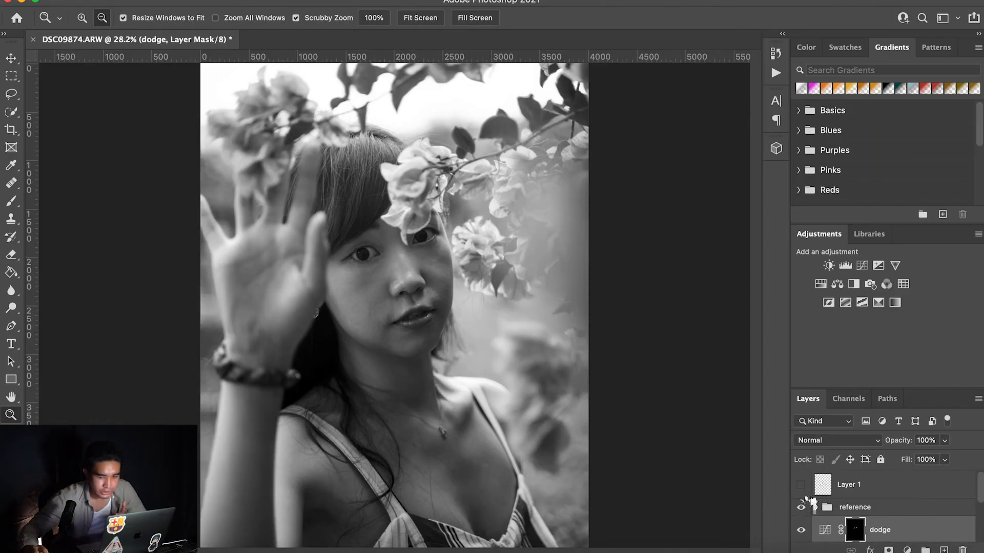
Step: Check the guide strokes on Layer 1 over the face, and select the burn layer's mask for painting
left_click(802, 486)
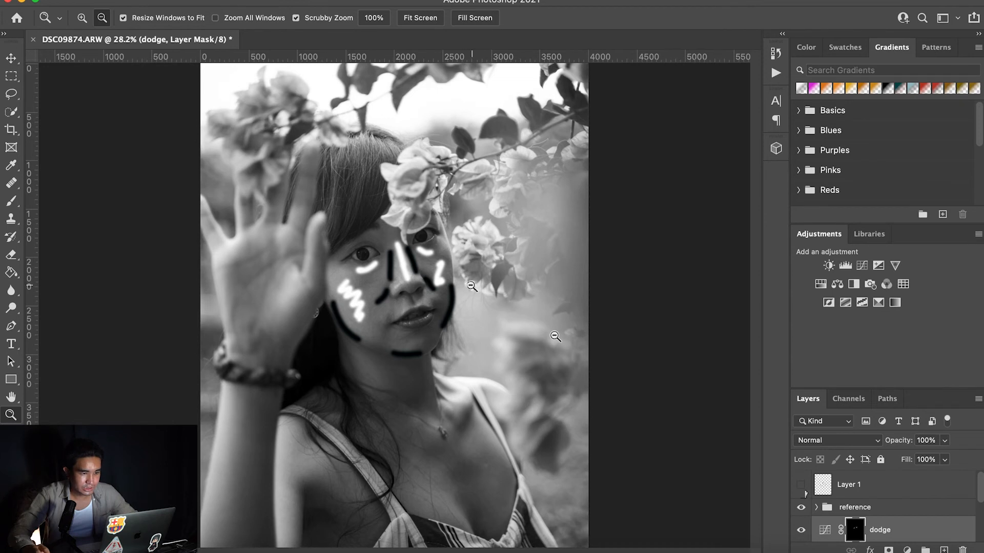
left_click_drag(389, 276, 451, 273)
left_click(387, 269)
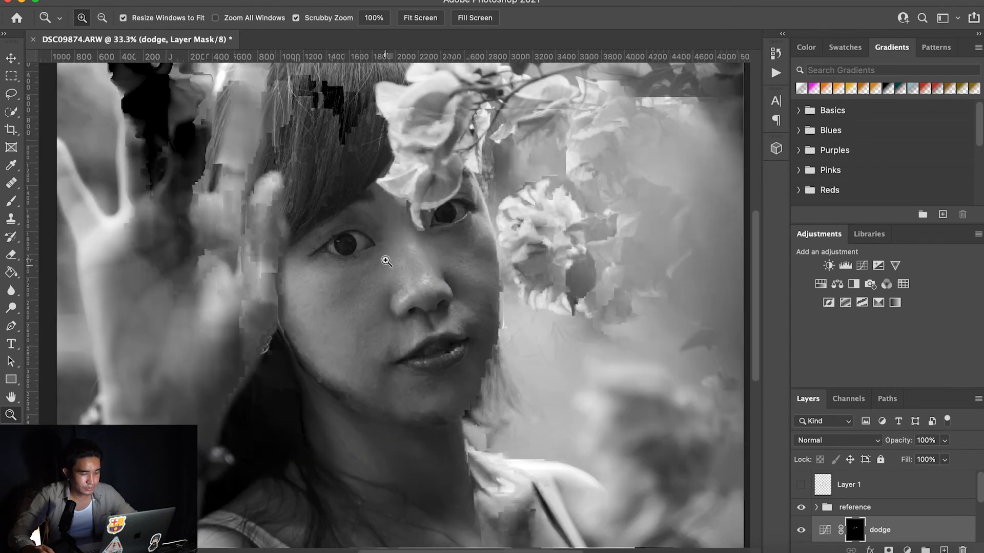
left_click_drag(386, 262, 398, 267)
scroll(839, 499, "down", 2)
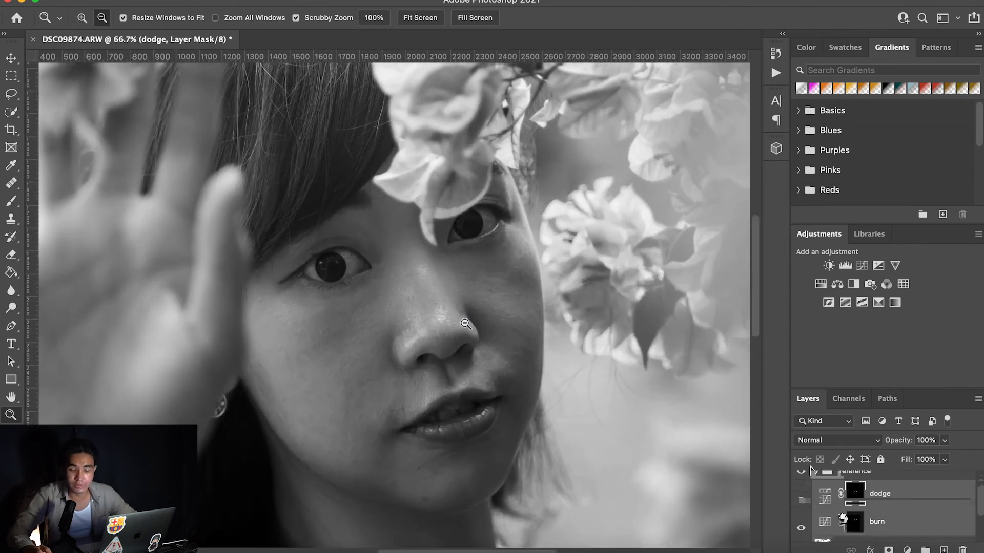
left_click(853, 523)
Step: Burn the flower-side edge of the nose bridge on the burn mask, varying the brush between 90 and 150 px
key("b")
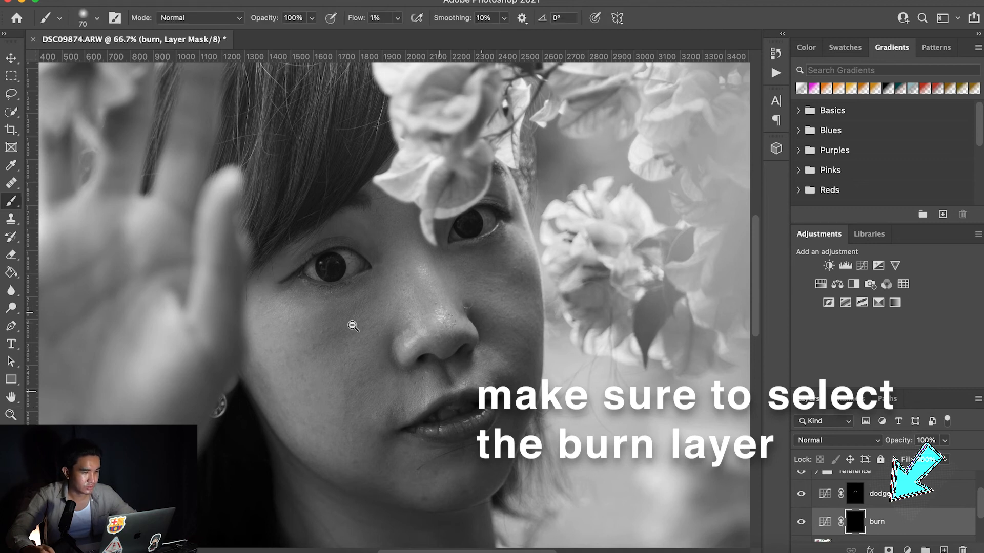
key("bracketright")
key("bracketright")
key("bracketright")
key("bracketright")
key("bracketright")
key("bracketright")
key("bracketright")
key("bracketright")
key("bracketright")
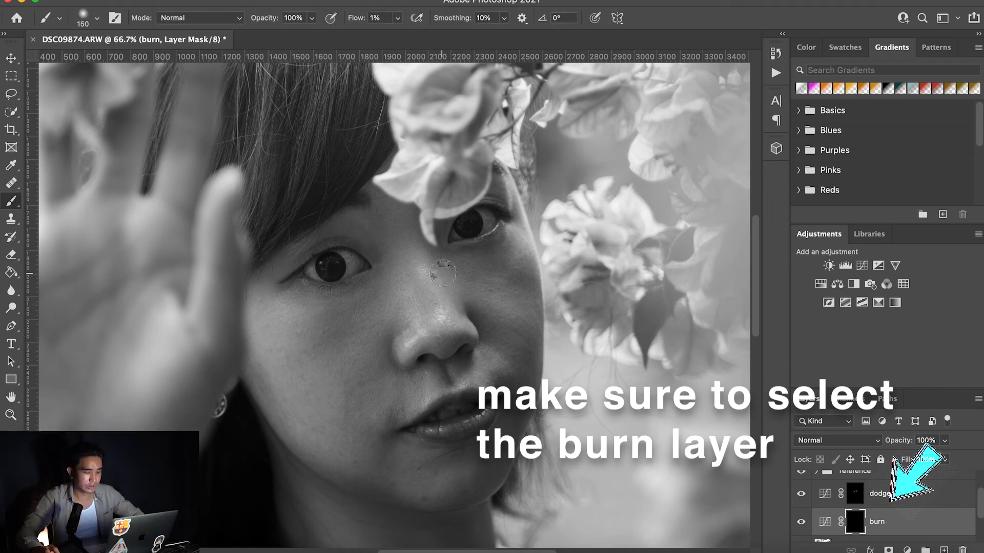
key("bracketright")
key("bracketright")
key("bracketright")
key("bracketleft")
key("bracketleft")
key("bracketleft")
key("bracketleft")
key("bracketright")
key("bracketleft")
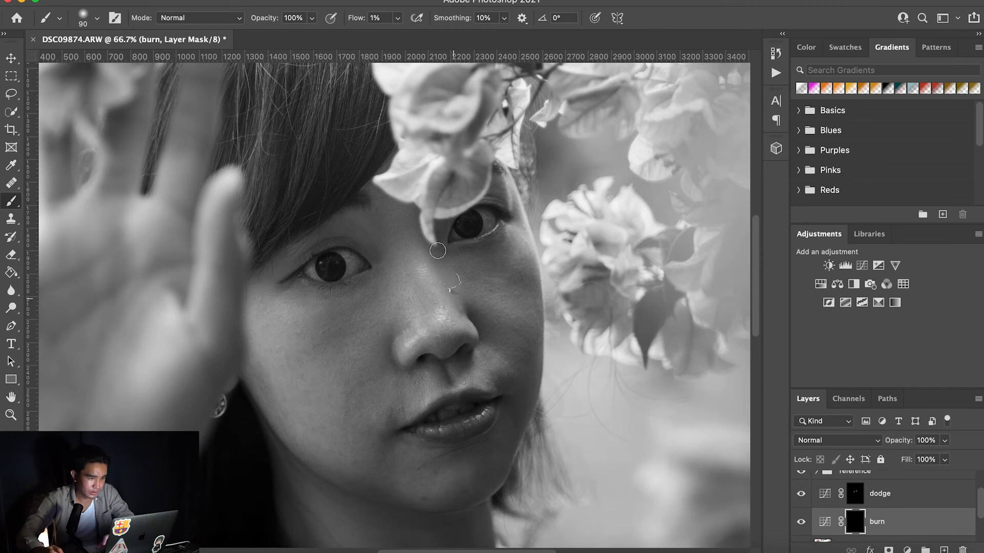
Step: Burn the opposite side of the nose bridge, from the uncovered eye's inner corner downward, with a 90 to 150 px brush
key("bracketright")
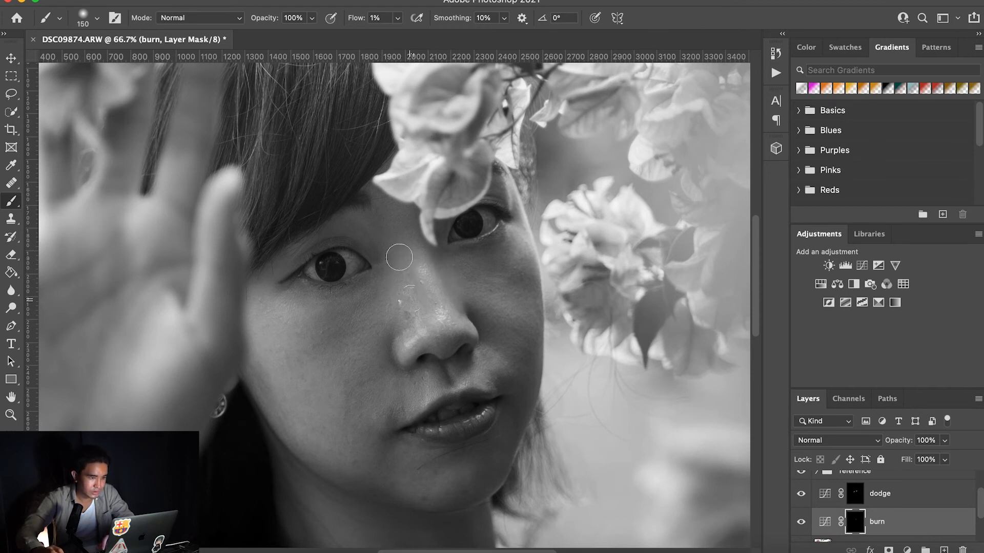
key("bracketleft")
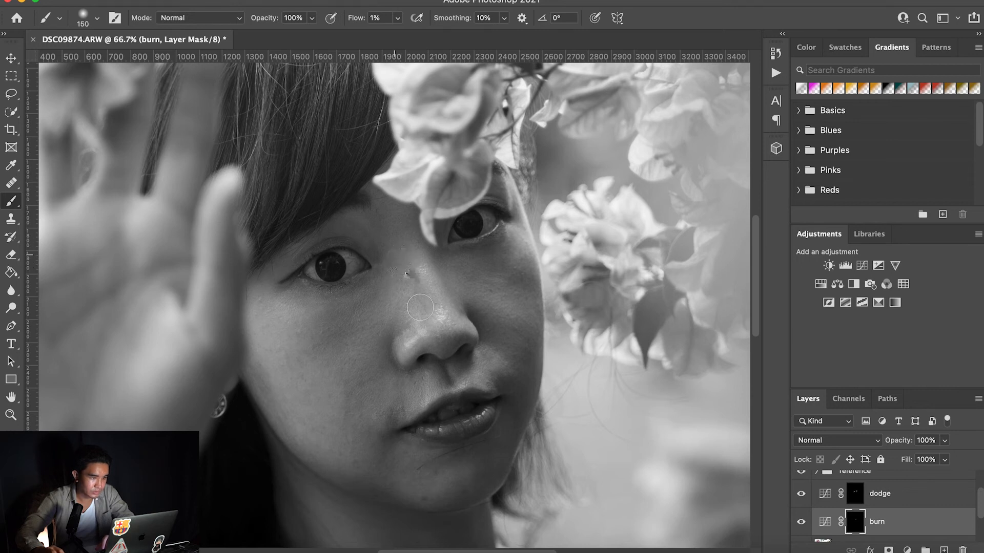
key("bracketleft")
key("bracketleft")
key("bracketleft")
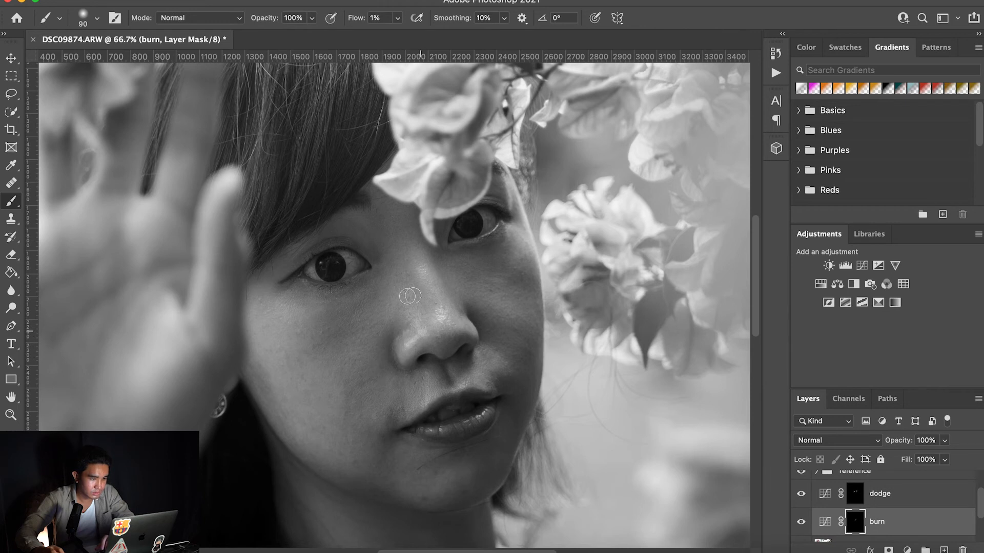
key("bracketright")
key("bracketright")
key("bracketright")
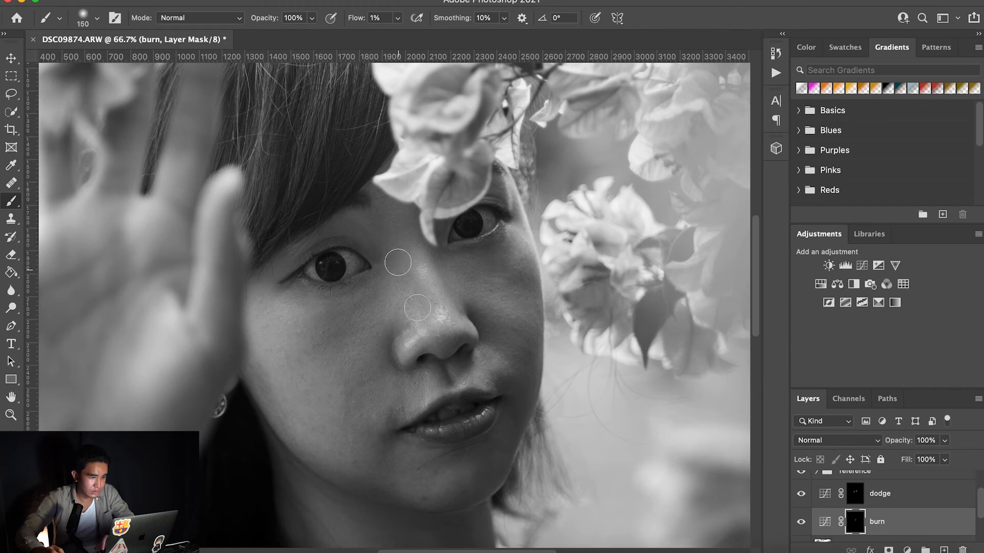
Step: Burn the shadow beside the nostril on the flower side and the cheek just below it with a 125 px brush
key("bracketleft")
key("bracketleft")
key("bracketleft")
key("bracketleft")
key("bracketright")
key("bracketright")
key("bracketright")
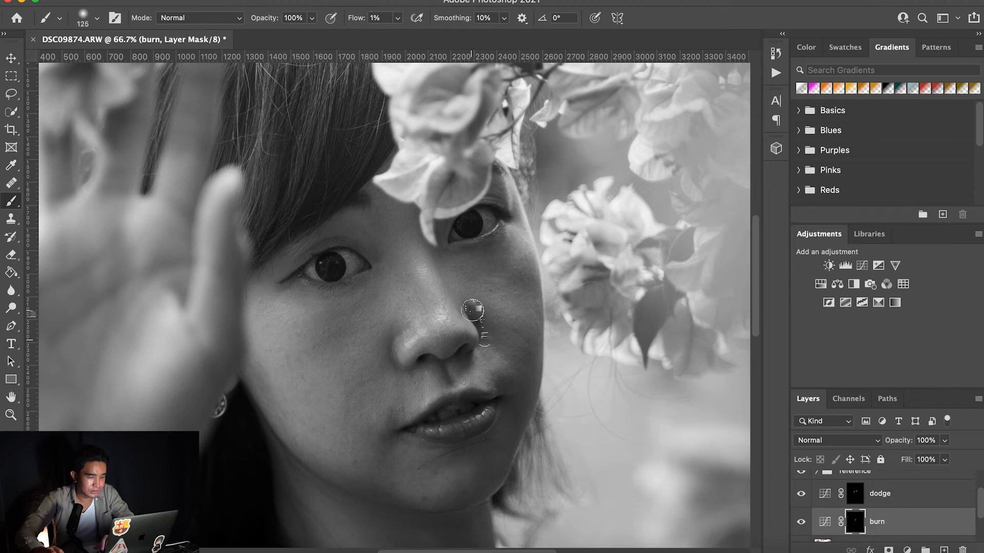
mouse_move(503, 354)
left_mouse_down()
mouse_move(493, 337)
mouse_move(501, 367)
left_mouse_up()
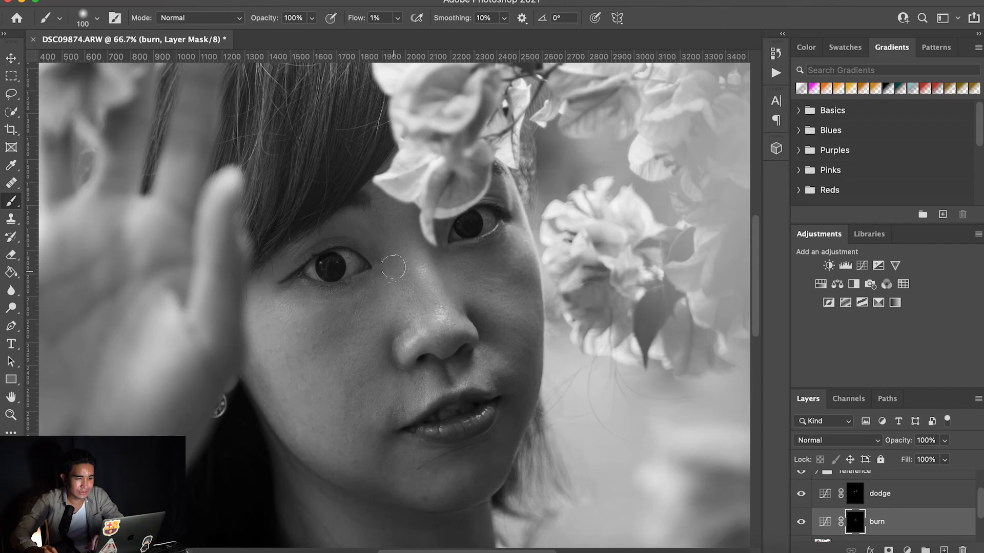
Step: Burn the hollow between the uncovered eye and nose bridge at 150 px, and the crease beside the far nostril at 80 px
key("bracketright")
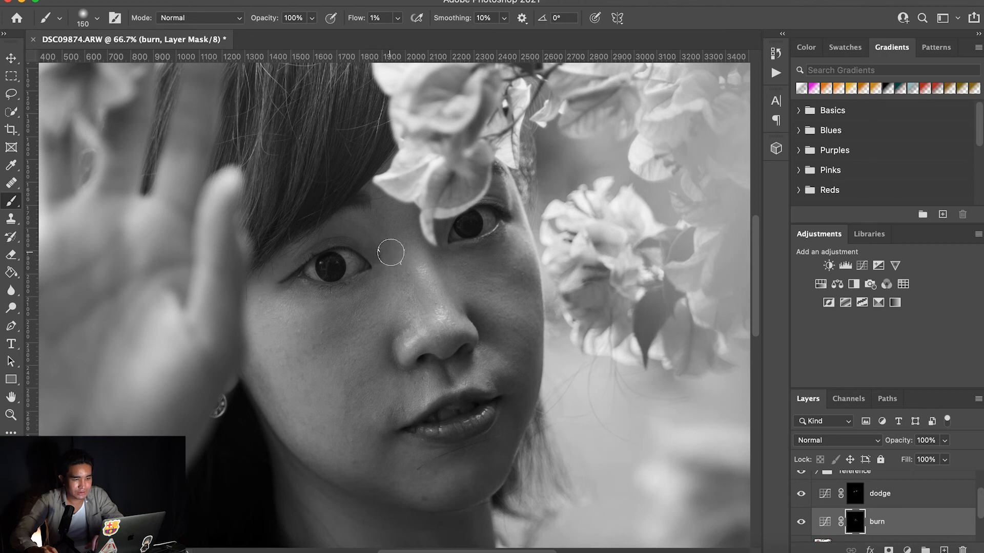
key("bracketleft")
key("bracketleft")
key("bracketleft")
key("bracketleft")
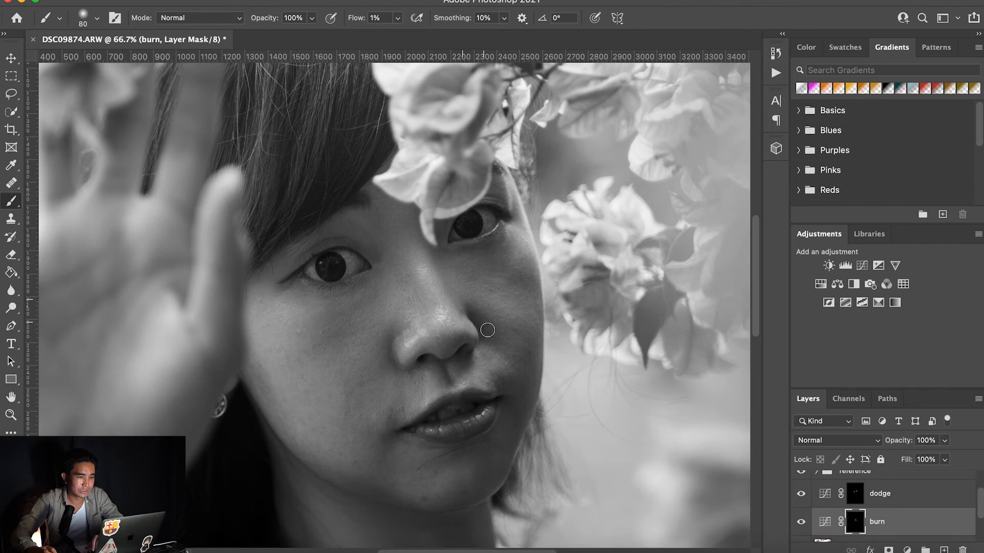
Step: Burn around the nostril on the uncovered eye's side and along the flower-side nose edge with an 80 to 100 px brush
key("bracketright")
key("bracketright")
key("bracketright")
key("bracketright")
key("bracketright")
key("bracketright")
key("bracketleft")
key("bracketleft")
key("bracketleft")
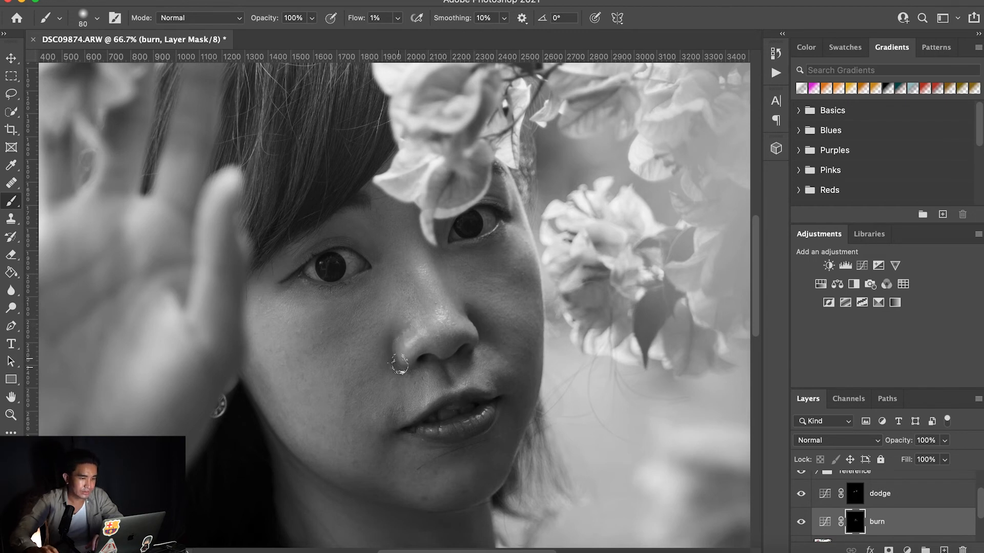
mouse_move(396, 367)
left_mouse_down()
mouse_move(394, 335)
mouse_move(390, 350)
mouse_move(410, 374)
mouse_move(395, 346)
left_mouse_up()
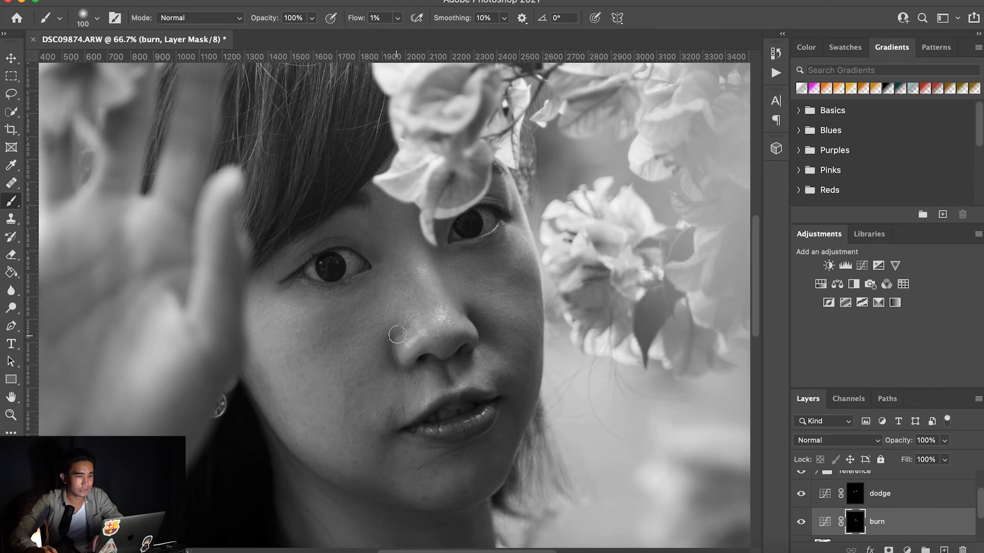
mouse_move(476, 316)
left_mouse_down()
mouse_move(493, 338)
mouse_move(451, 279)
mouse_move(457, 312)
mouse_move(469, 318)
mouse_move(444, 273)
left_mouse_up()
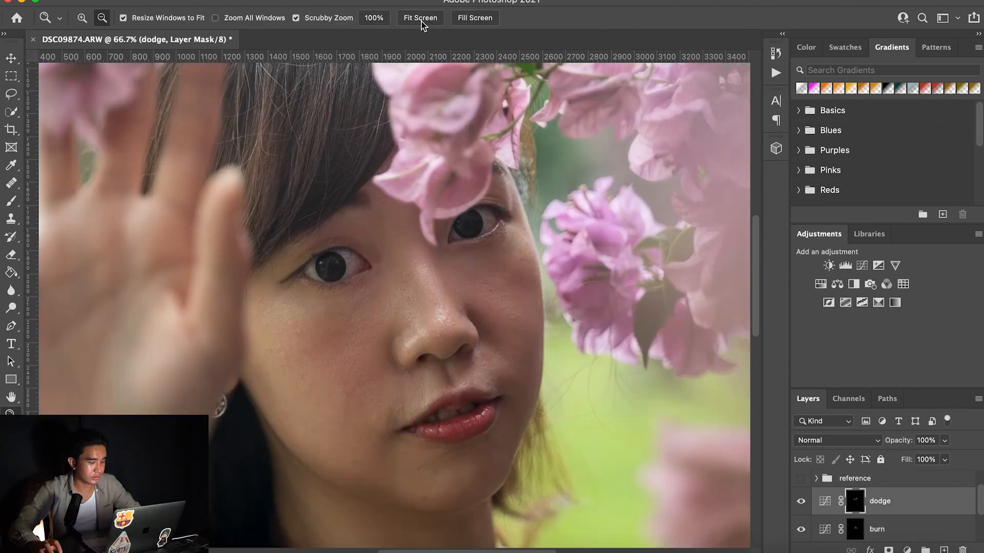
Step: Group the dodge and burn Curves layers and name the group dodge and burn
left_click(421, 20)
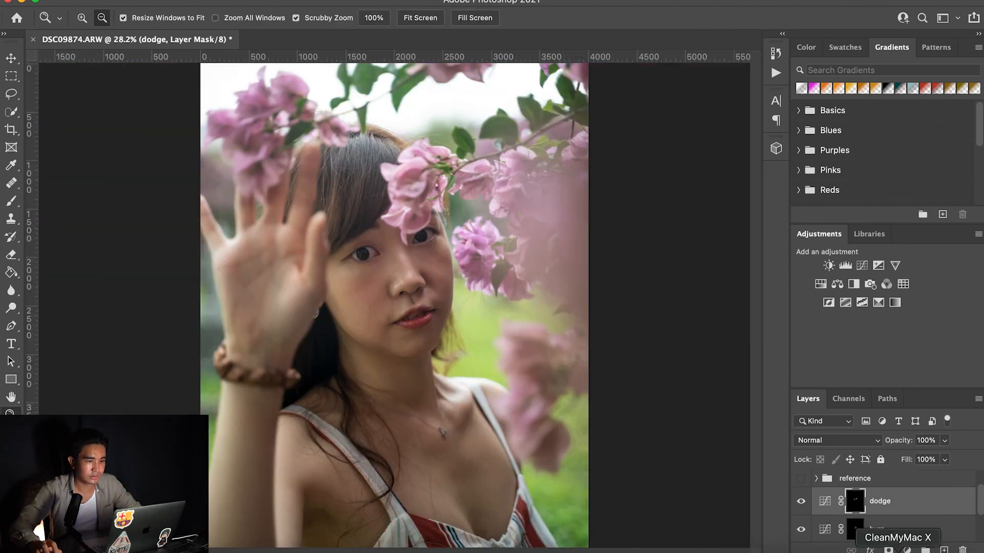
left_click(891, 529, "shift")
scroll(888, 511, "down", 1)
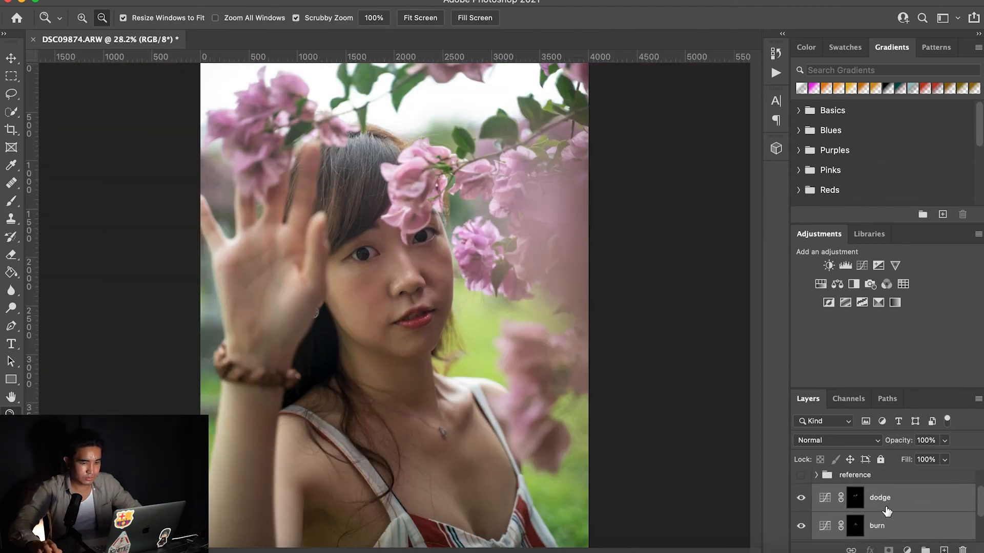
key("super+g")
left_click_drag(878, 510, 859, 501)
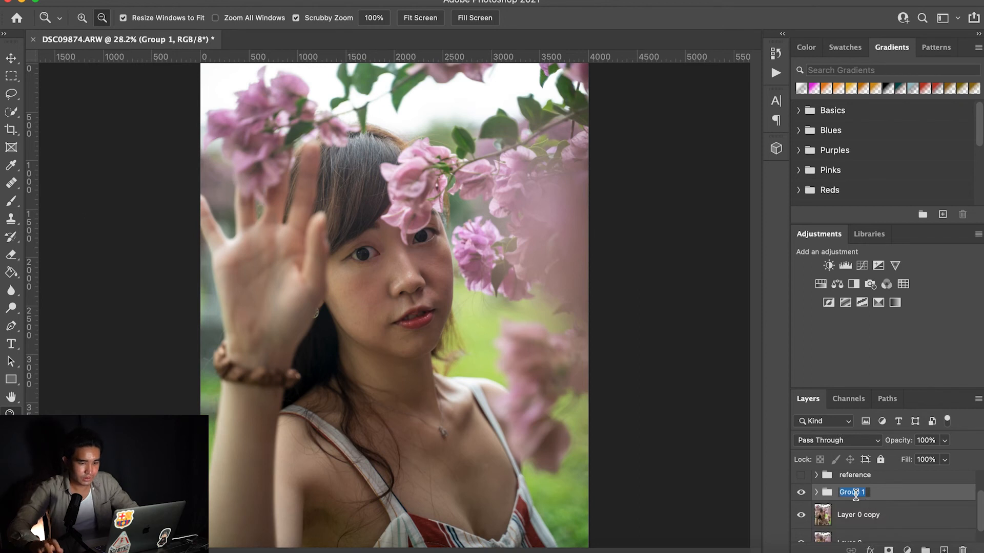
type("dodge an")
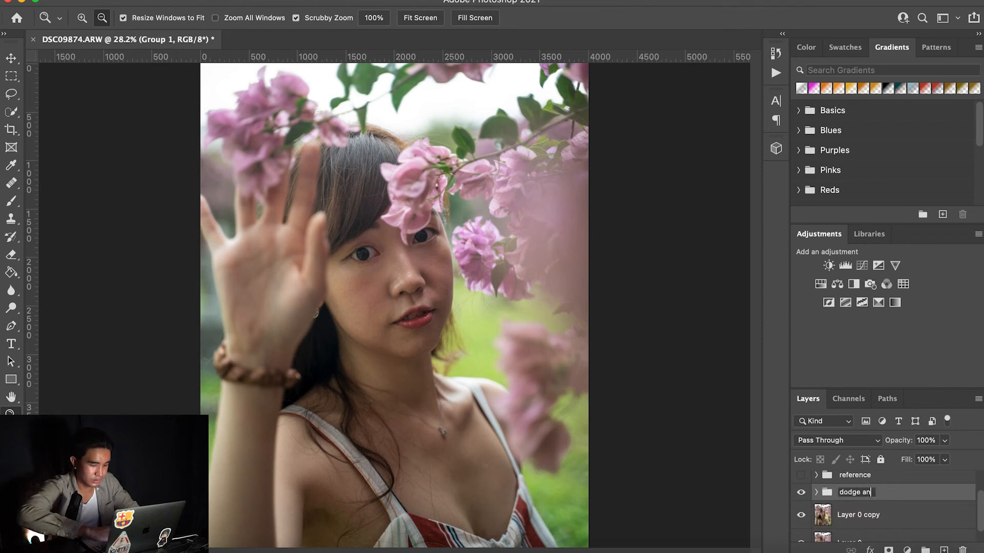
type("d burn")
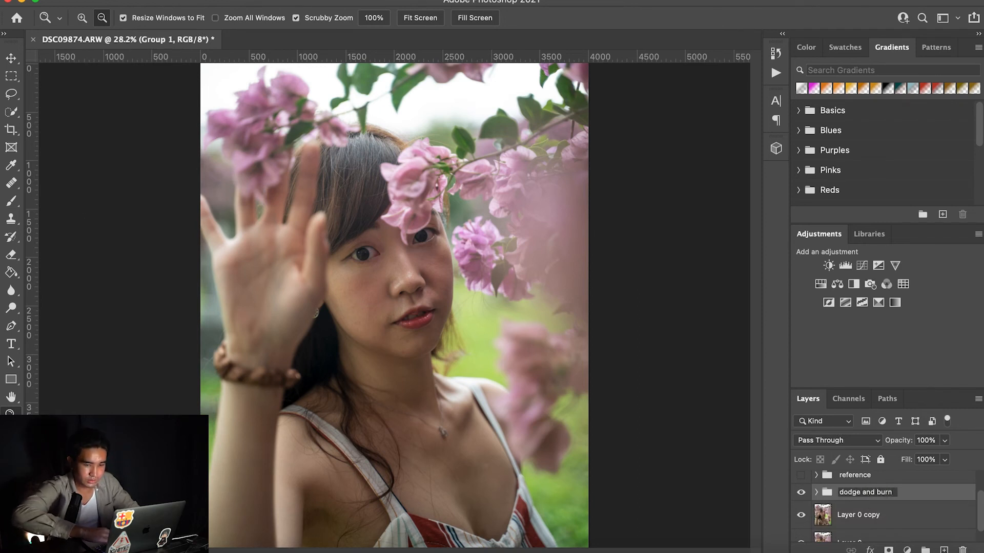
key("Return")
Step: Toggle the dodge and burn group's visibility to compare the portrait before and after
left_click(801, 493)
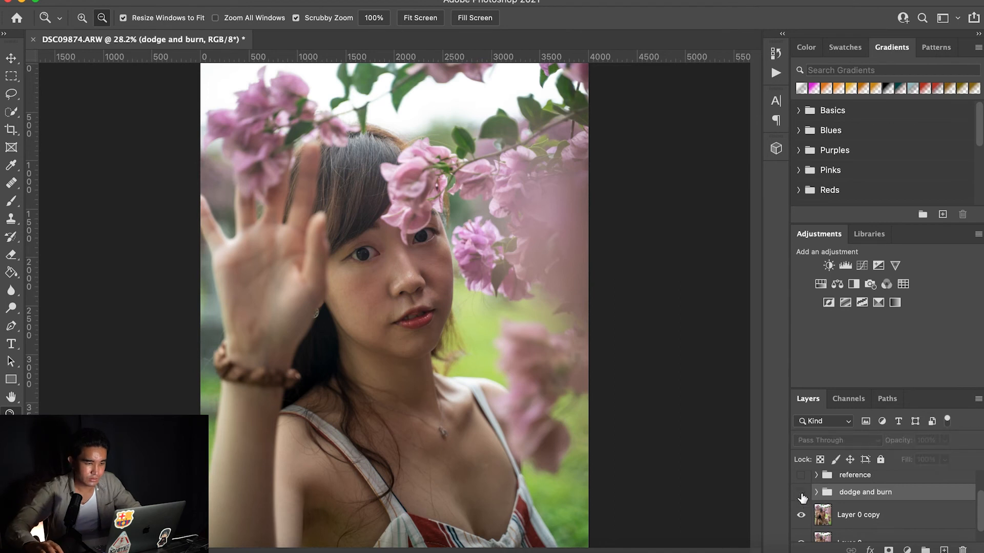
left_click(801, 493)
left_click(801, 493)
left_click(801, 493)
left_click(800, 493)
left_click(801, 493)
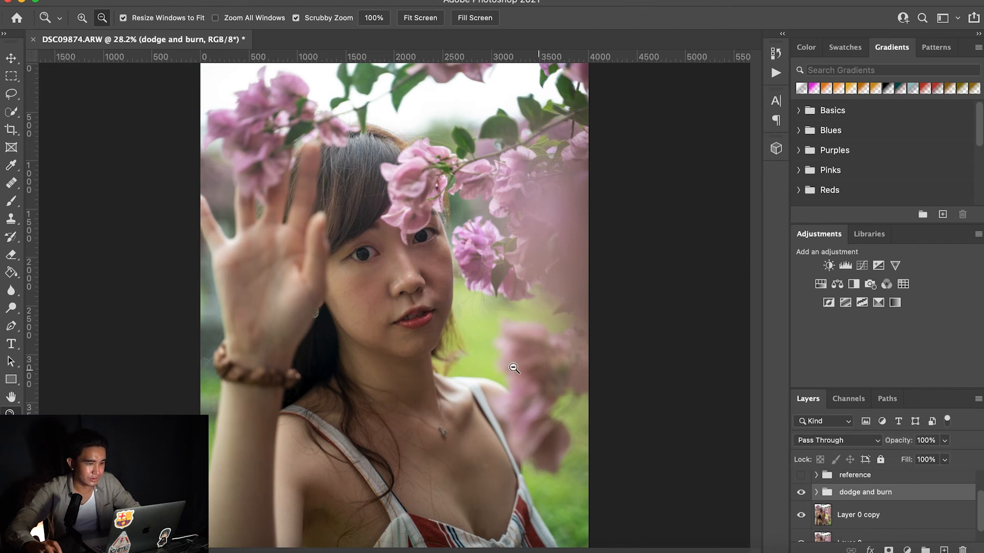
Step: Show the black-and-white reference group over the face and check the Layer 1 guide strokes, leaving that layer hidden
left_click(384, 309)
left_click(381, 308)
scroll(380, 308, "up", 2)
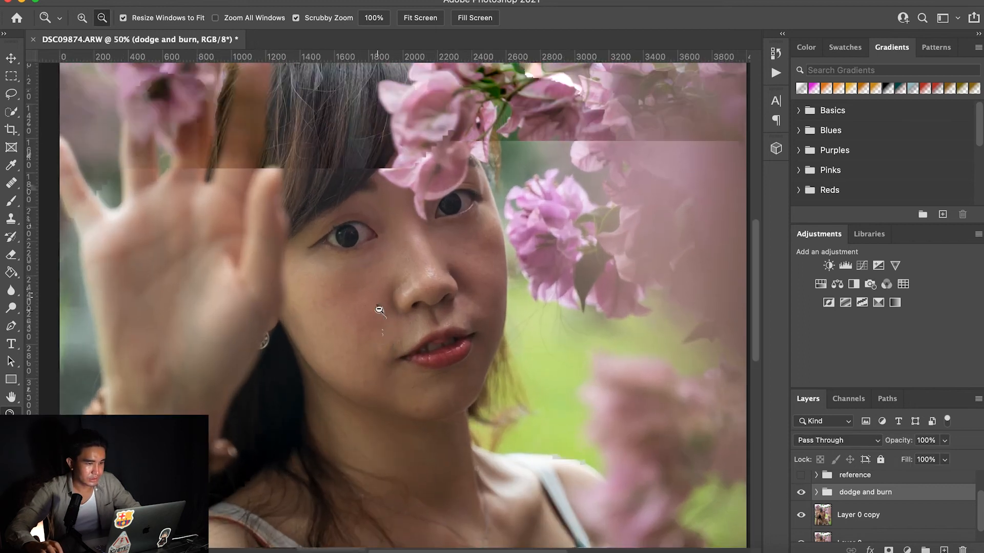
left_click(801, 475)
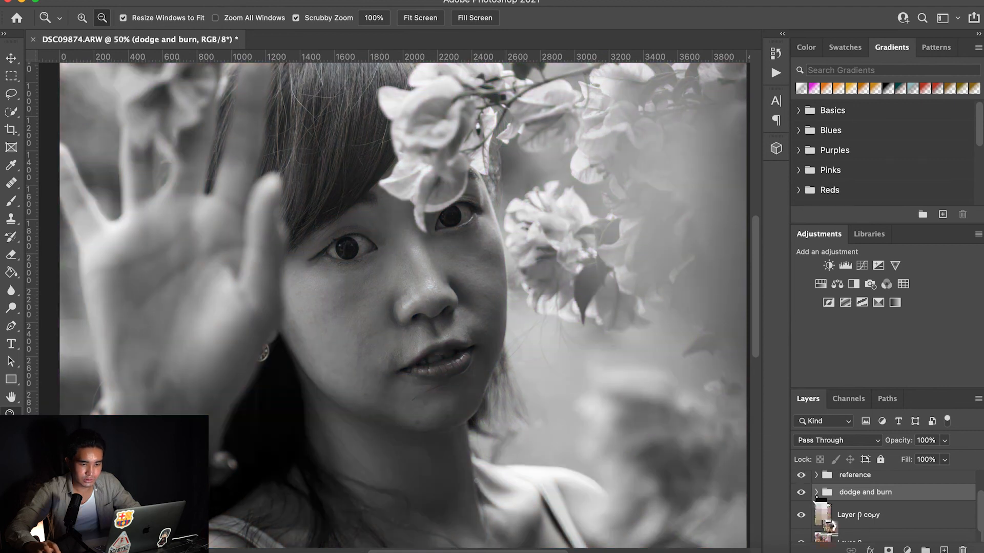
left_click(815, 492)
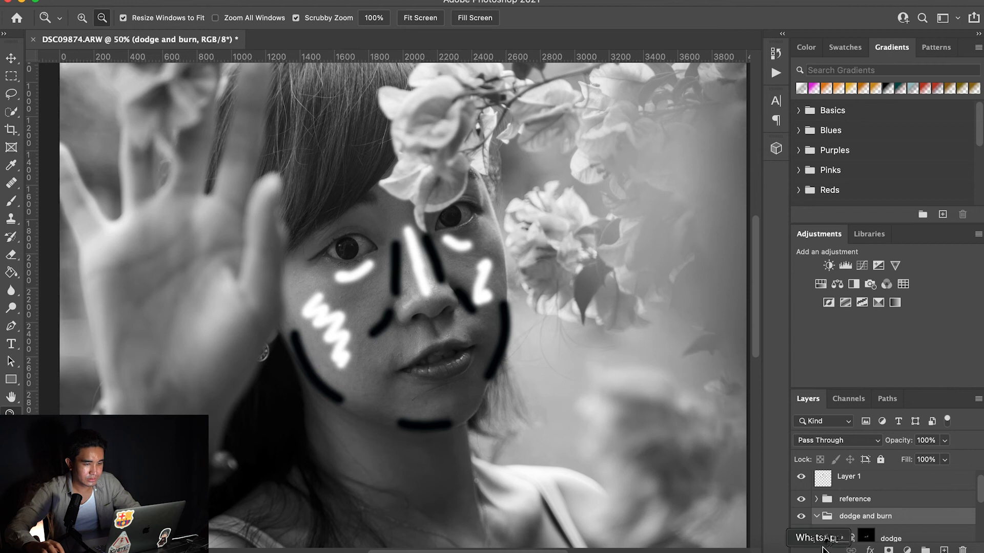
left_click(801, 477)
scroll(815, 513, "down", 1)
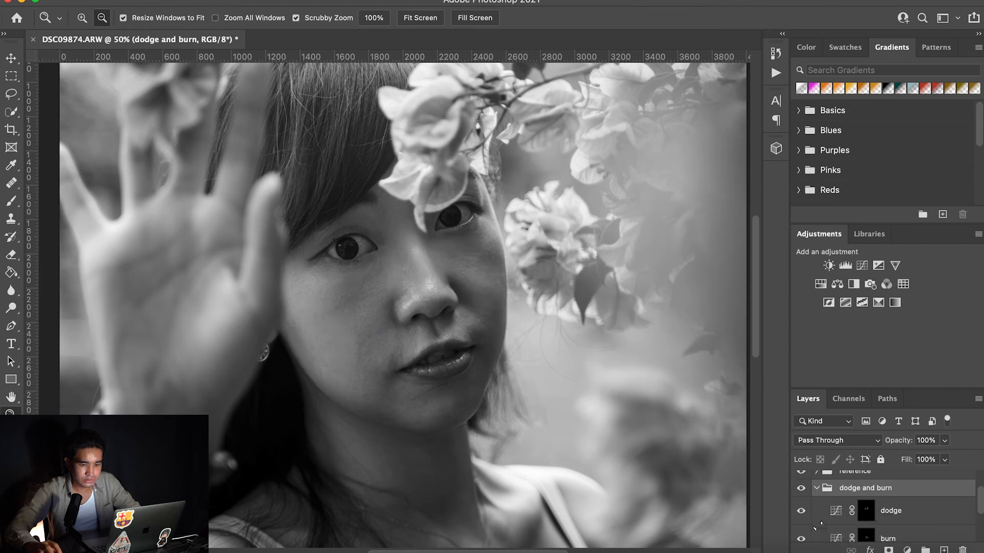
Step: Burn the jawline and chin contour around the face on the burn mask with a 200 px brush
left_click(865, 538)
key("b")
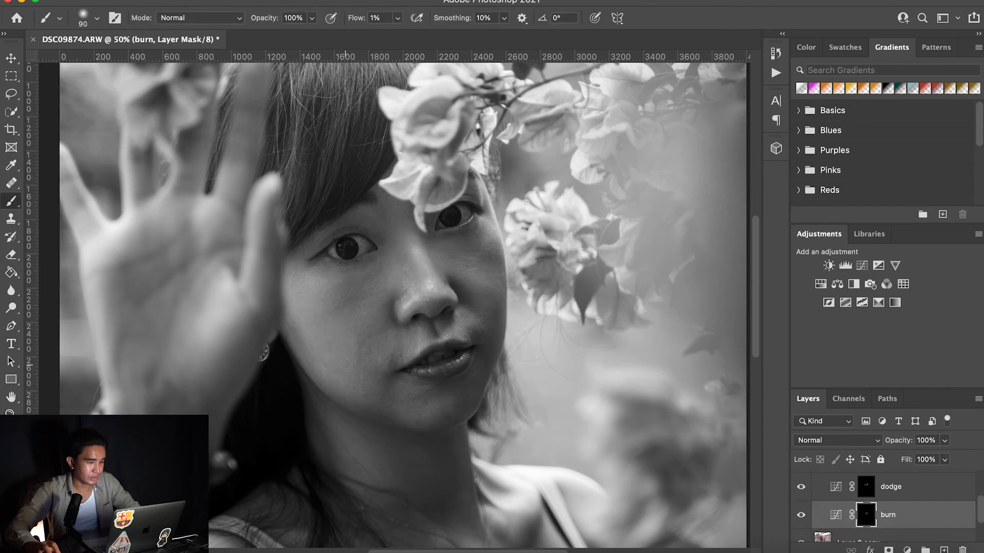
key("bracketright")
key("bracketright")
key("bracketright")
key("bracketright")
key("bracketright")
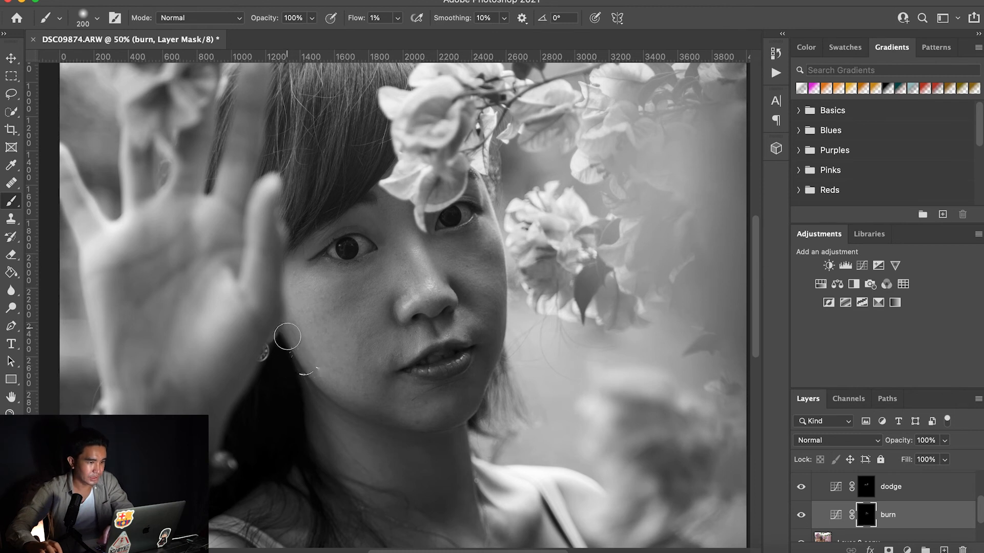
mouse_move(415, 431)
left_mouse_down()
mouse_move(349, 413)
mouse_move(301, 364)
mouse_move(344, 406)
mouse_move(454, 409)
mouse_move(520, 357)
left_mouse_up()
mouse_move(505, 227)
left_mouse_down()
mouse_move(501, 359)
mouse_move(471, 414)
mouse_move(509, 355)
mouse_move(441, 427)
mouse_move(340, 408)
mouse_move(306, 376)
mouse_move(308, 368)
mouse_move(338, 400)
mouse_move(461, 431)
left_mouse_up()
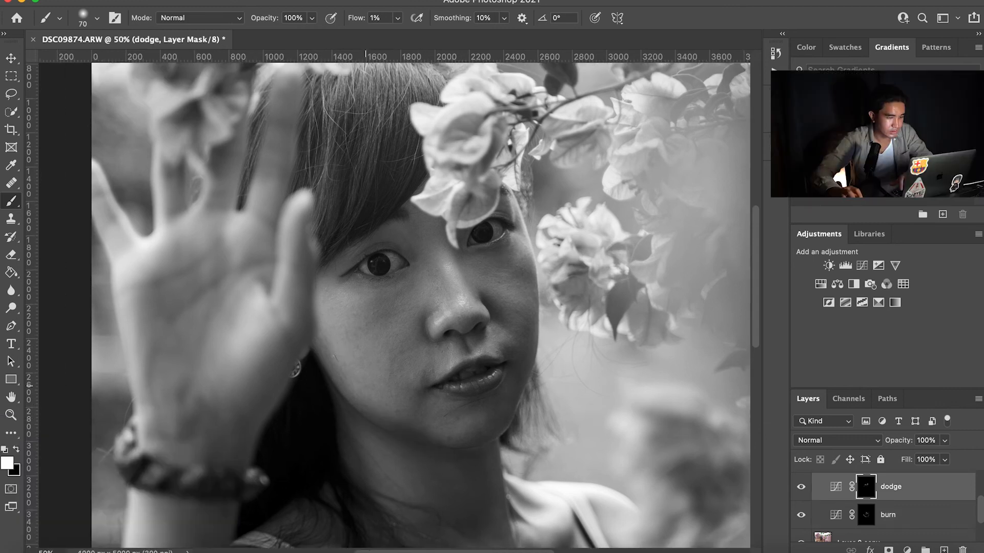
Step: Dodge the under-eye and cheek on the uncovered eye's side on the dodge mask with a 60 to 70 px brush
key("bracketright")
key("bracketright")
key("bracketleft")
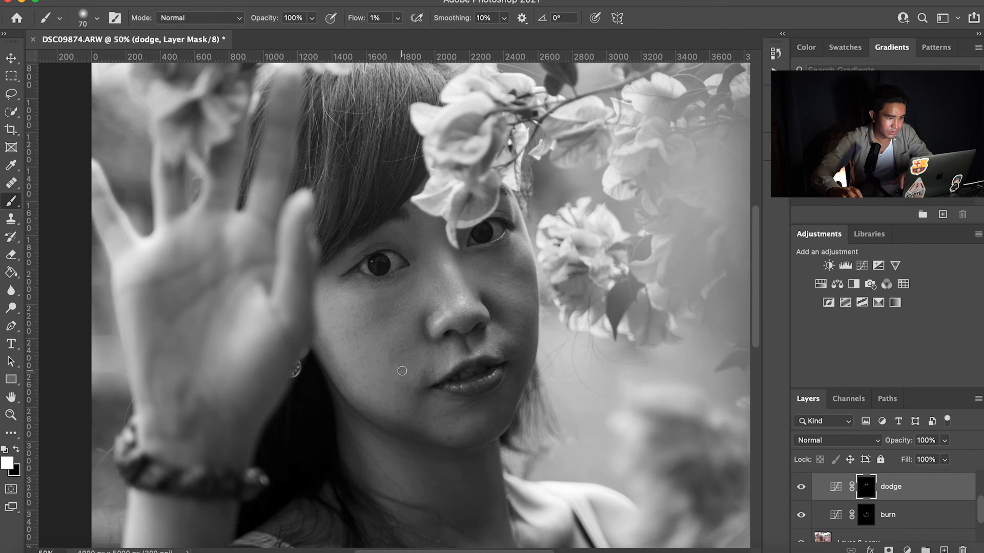
key("bracketright")
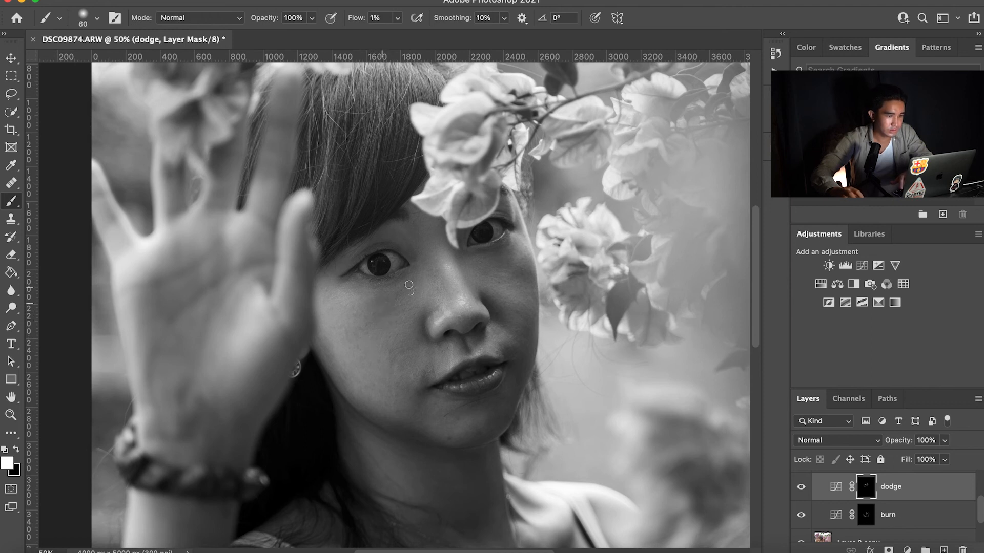
key("bracketleft")
key("bracketleft")
key("bracketleft")
key("bracketleft")
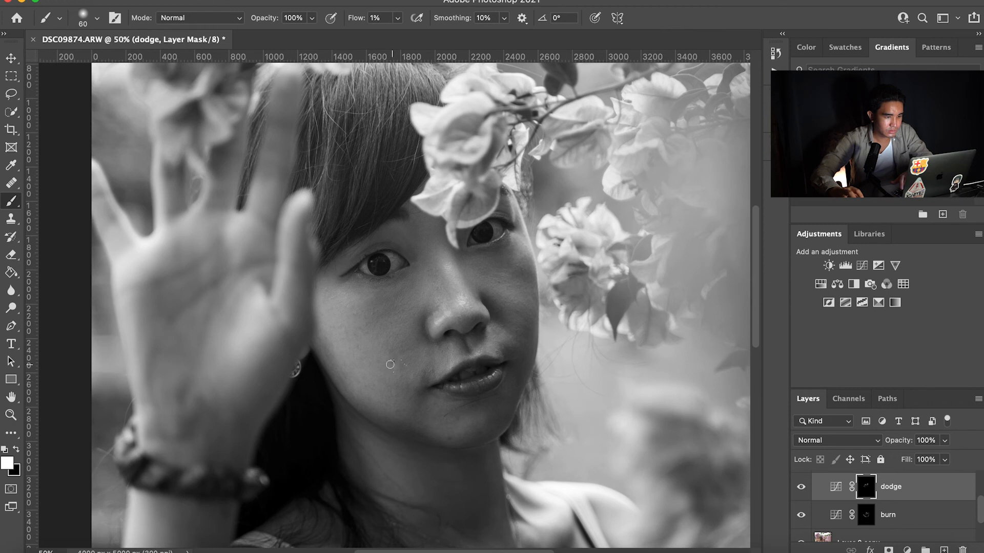
Step: Dodge the flower-side cheek with a 100 px brush, refining the outer part at 45 px
key("bracketright")
key("bracketright")
key("bracketright")
key("bracketright")
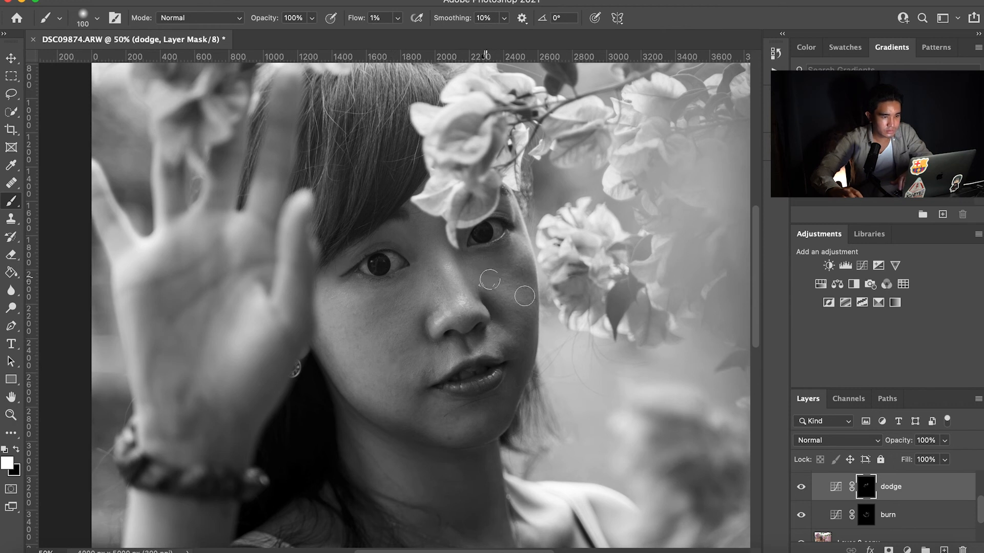
key("bracketleft")
key("bracketleft")
key("bracketleft")
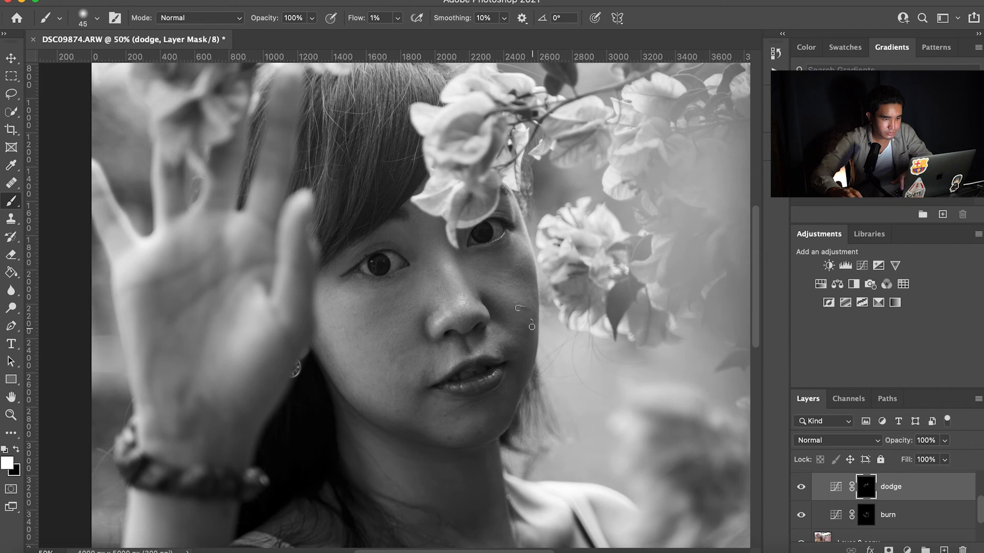
Step: Dodge the area beneath the flower-side eye and the upper cheek with a 125 px brush
key("bracketright")
key("bracketright")
key("bracketright")
key("bracketright")
key("bracketright")
key("bracketright")
key("bracketright")
key("bracketright")
key("bracketright")
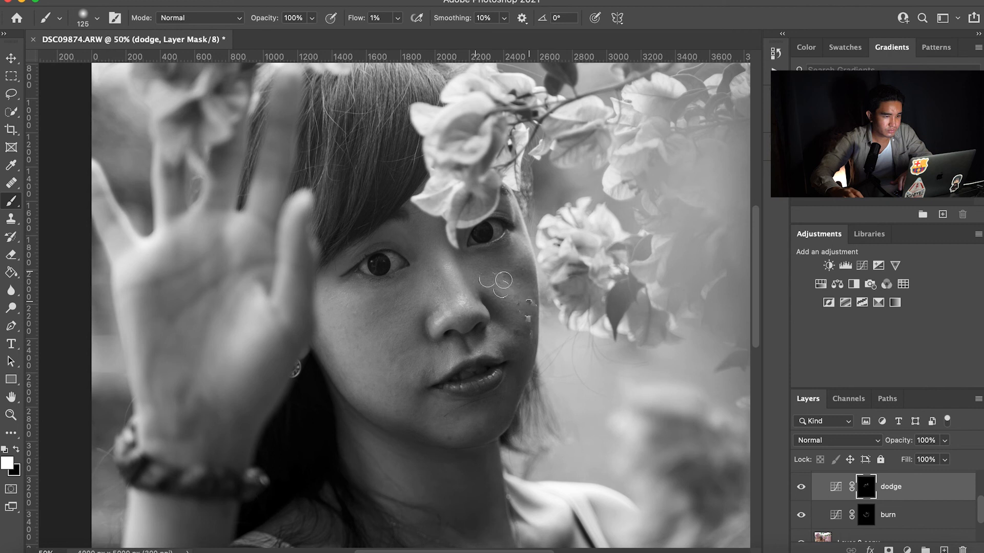
Step: Dodge the cheek on the raised hand's side with a 70 to 100 px brush
key("bracketleft")
key("bracketleft")
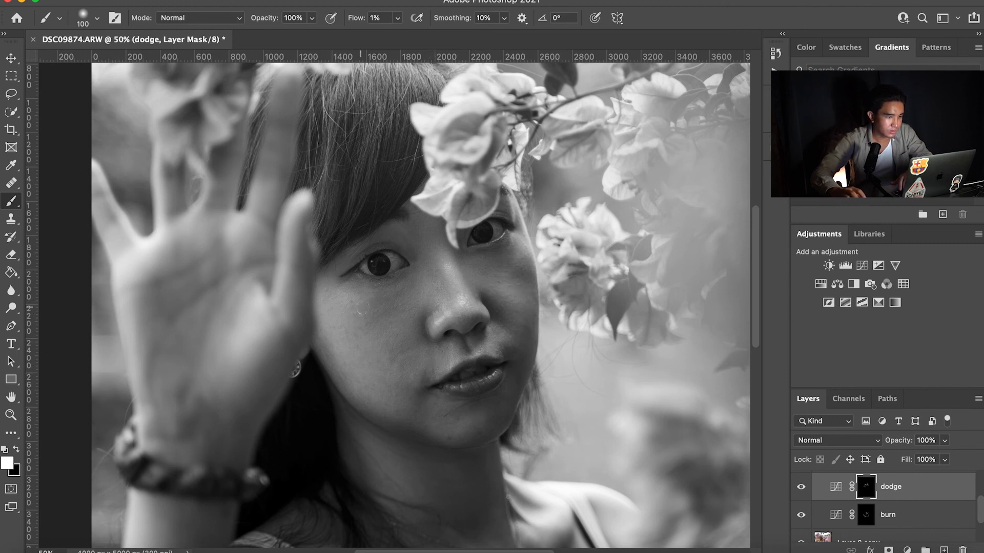
left_click_drag(372, 315, 378, 319)
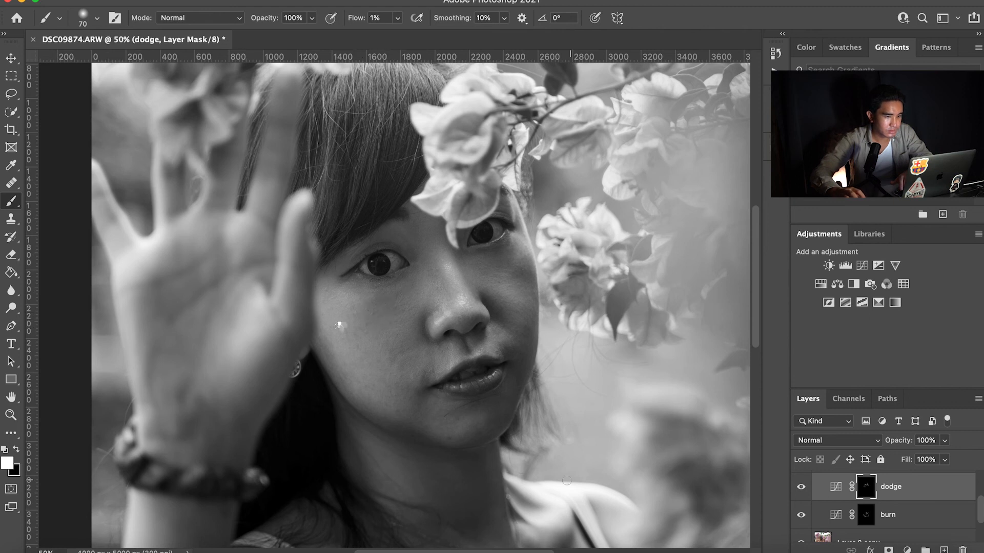
scroll(487, 450, "down", 1)
Step: Fit the whole portrait in view, hide the reference group and collapse the dodge and burn group
key("z")
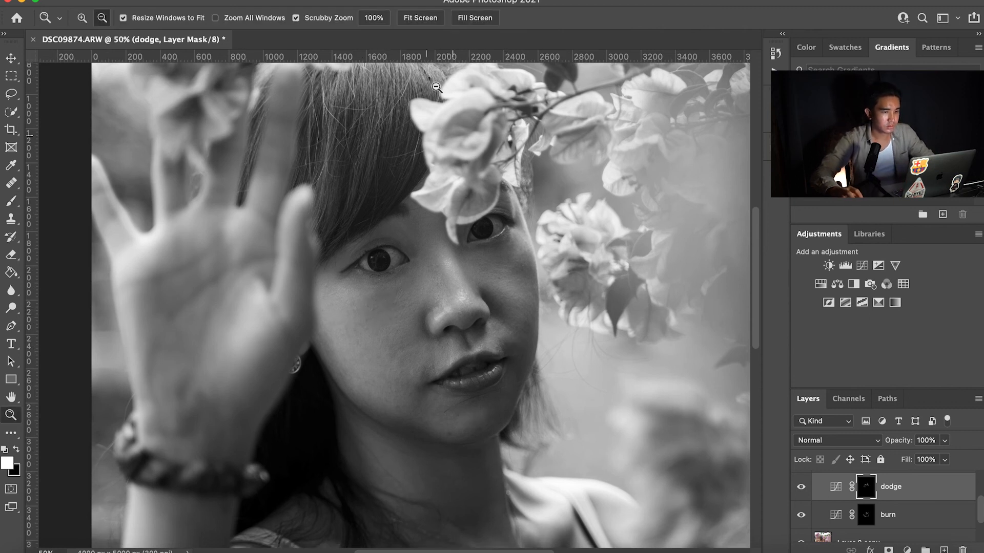
left_click(421, 18)
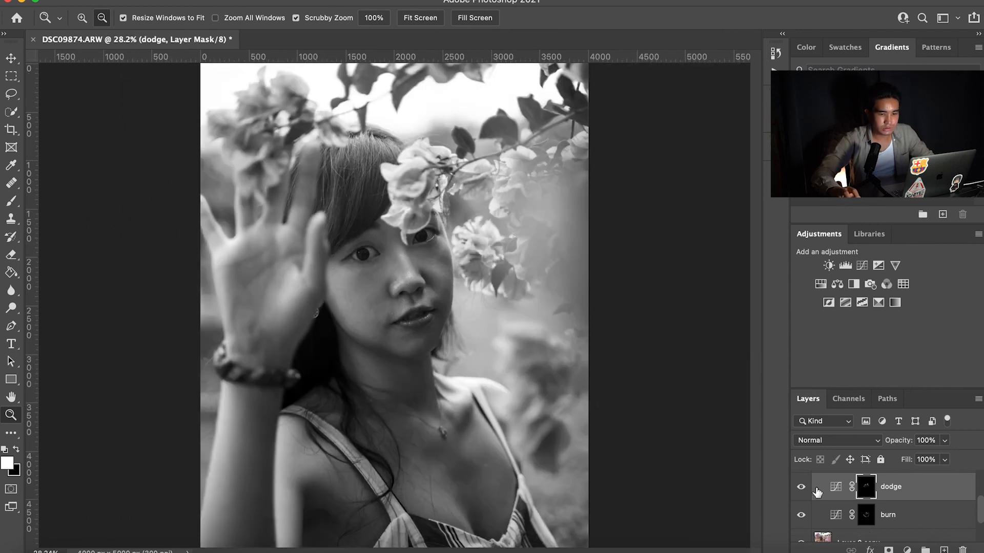
scroll(817, 507, "up", 2)
left_click(800, 512)
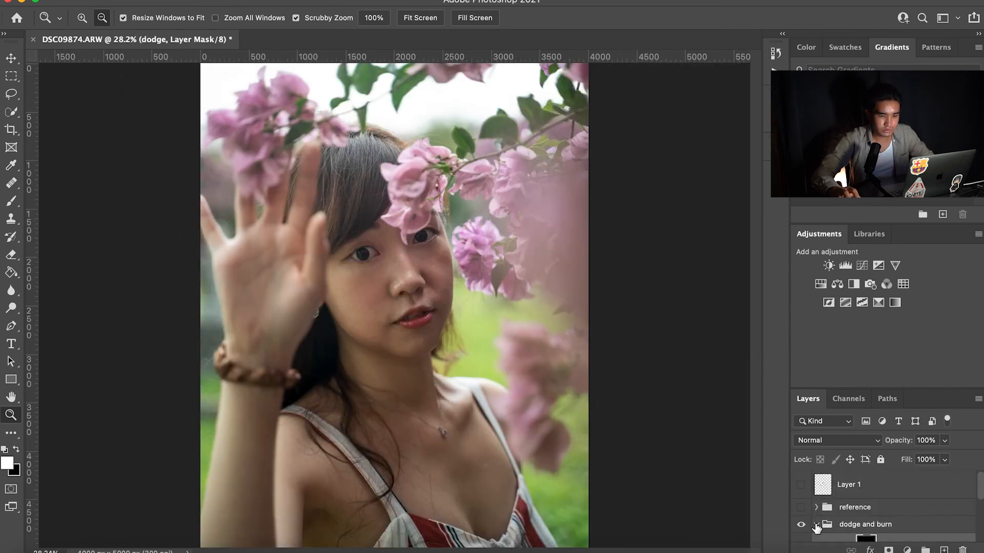
left_click(816, 524)
Step: Compare the full portrait with and without the dodge and burn group
scroll(814, 523, "down", 2)
left_click(801, 477)
left_click(800, 478)
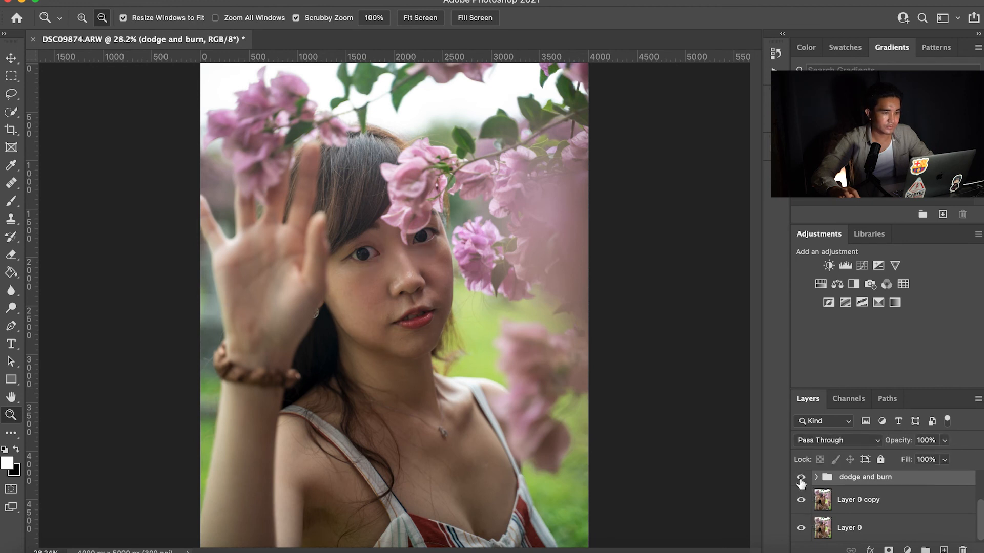
left_click(800, 481)
left_click(801, 481)
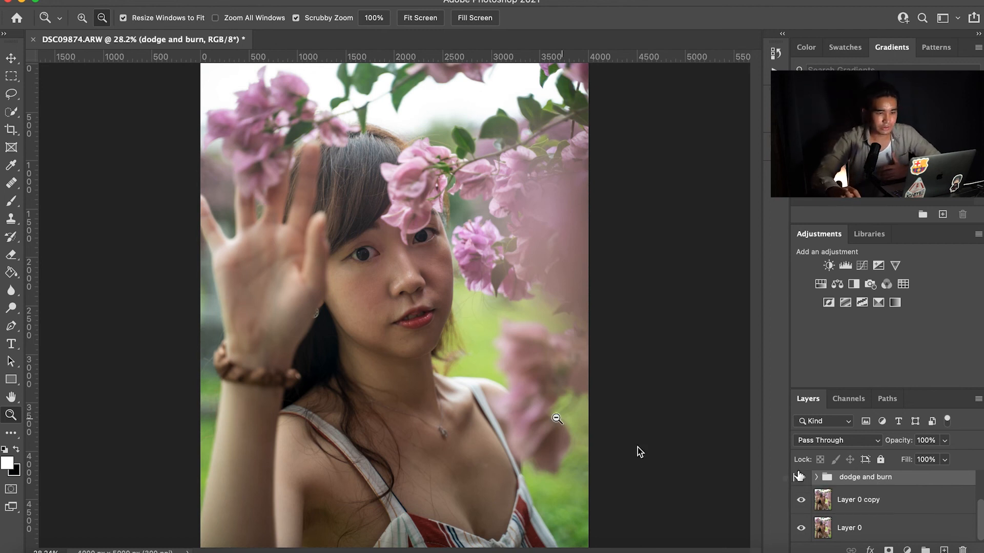
Step: Overpaint the cheek on the dodge mask with a 150 px white brush, and paint the excess back out in black
key("b")
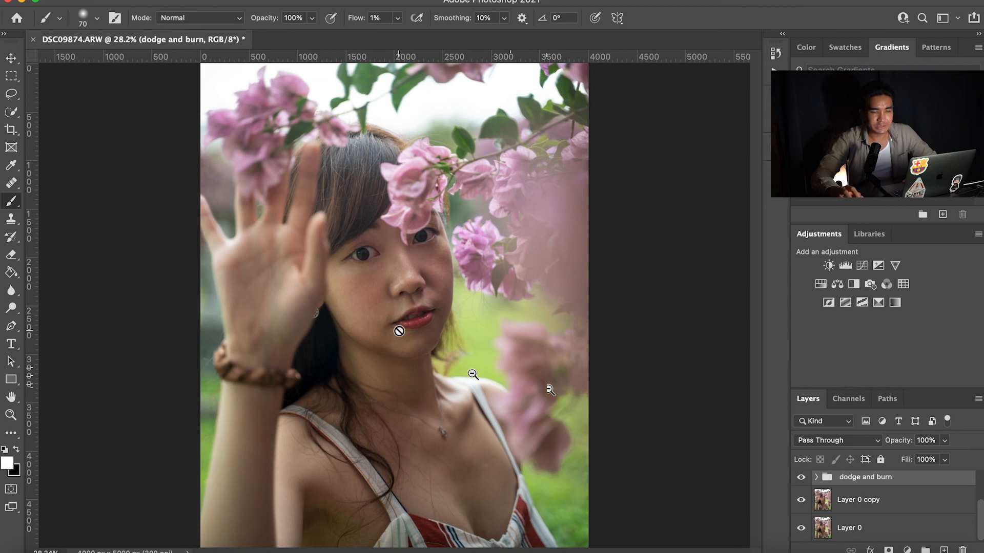
left_click(818, 479)
left_click(865, 500)
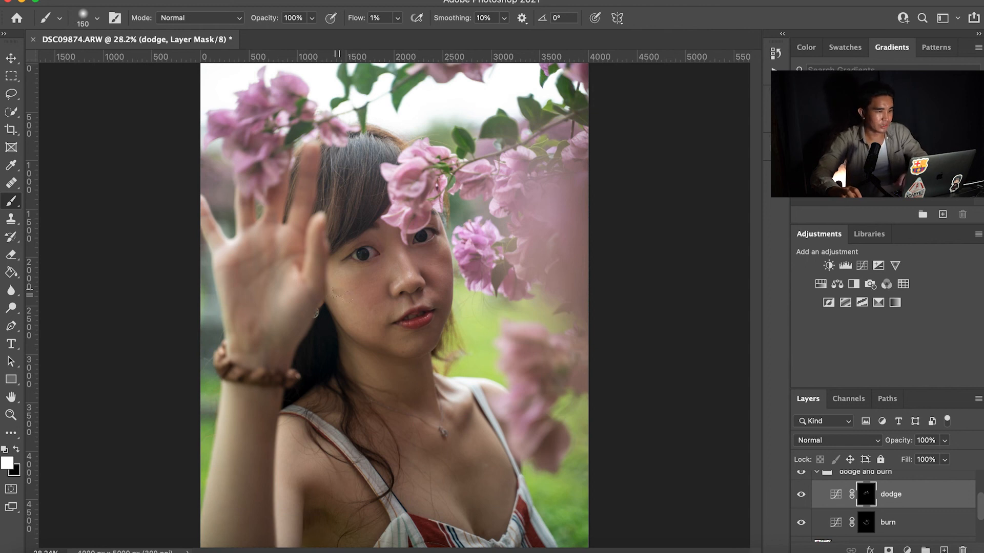
key("x")
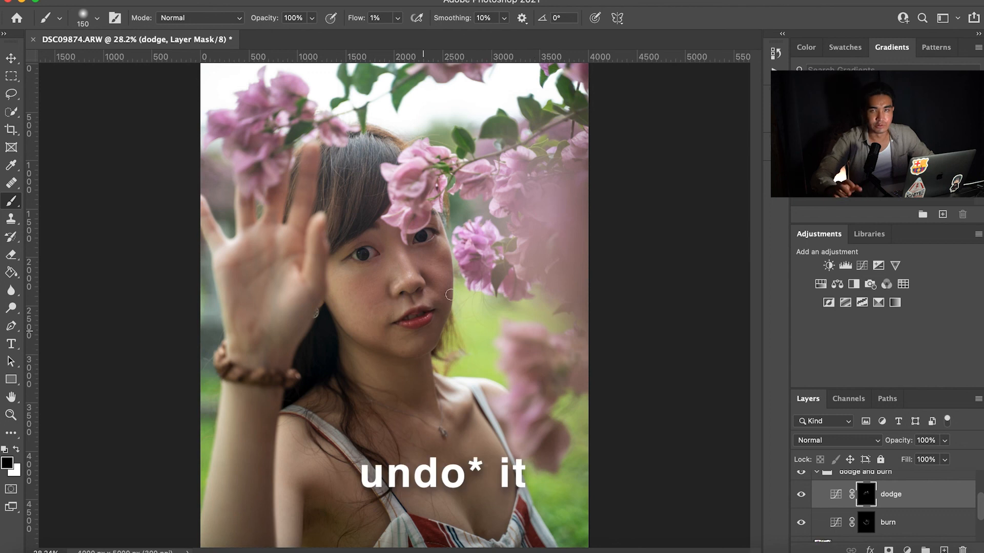
Step: Rename the dodge and burn group as local dodge and burn and set its opacity to 70%
key("z")
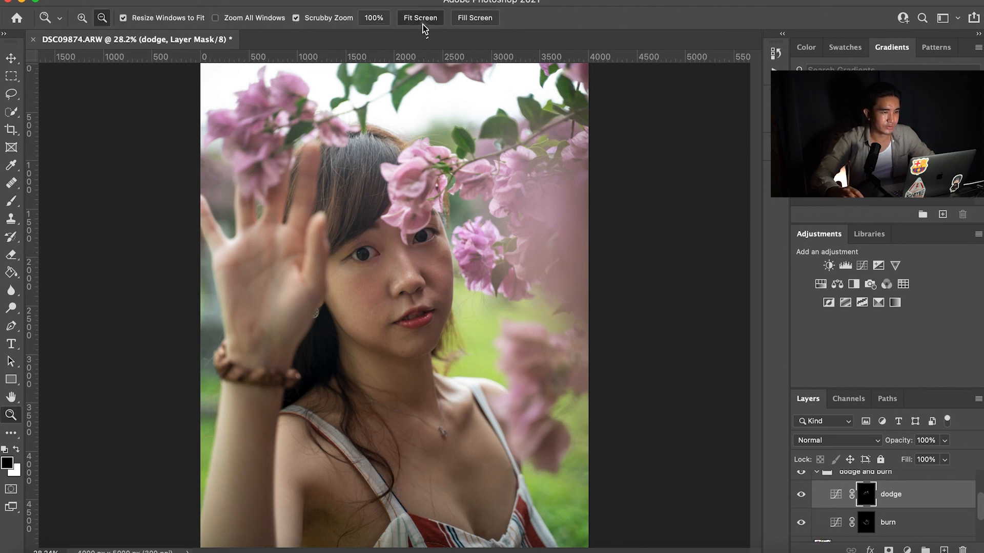
left_click(816, 472)
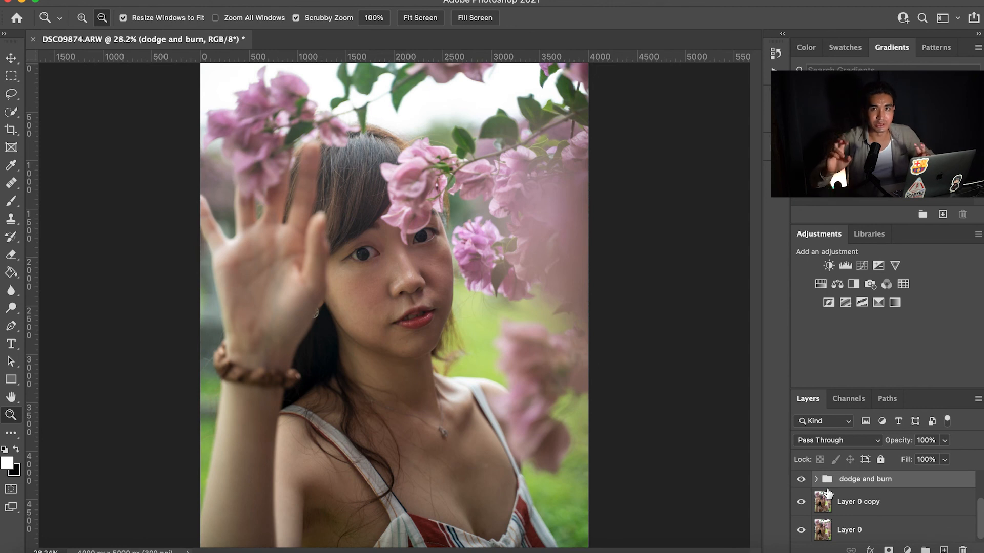
double_click(851, 479)
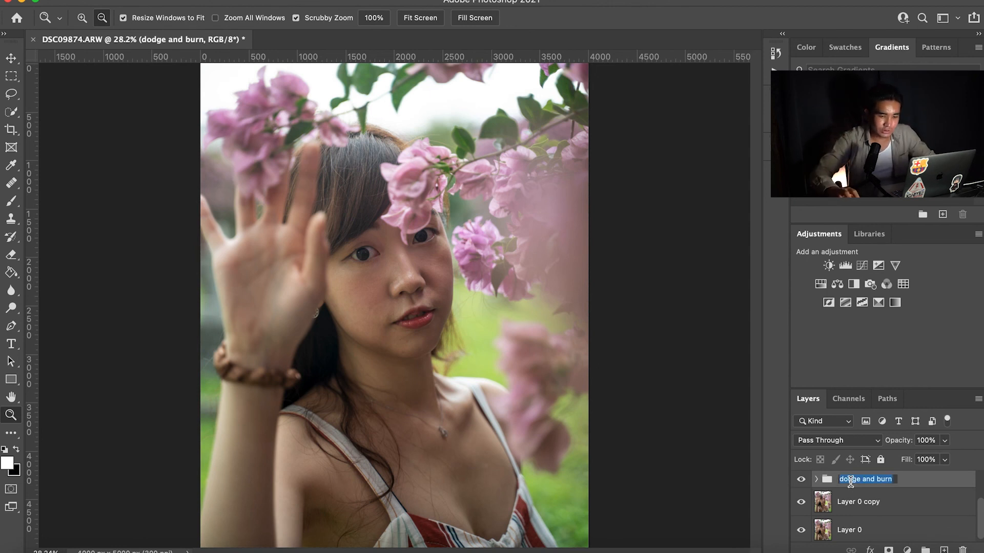
left_click(841, 480)
type("local")
key("Return")
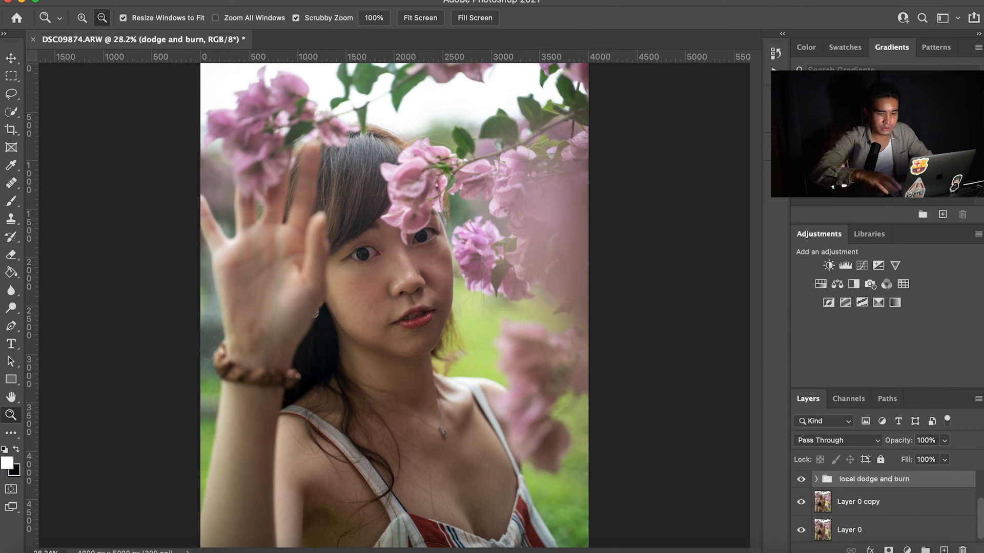
left_click_drag(907, 444, 890, 446)
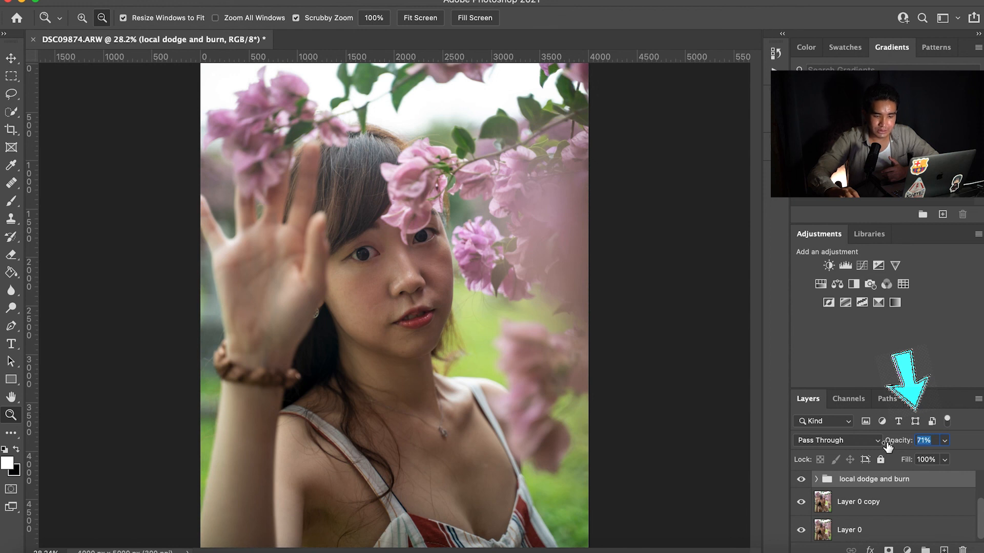
left_click_drag(887, 448, 879, 451)
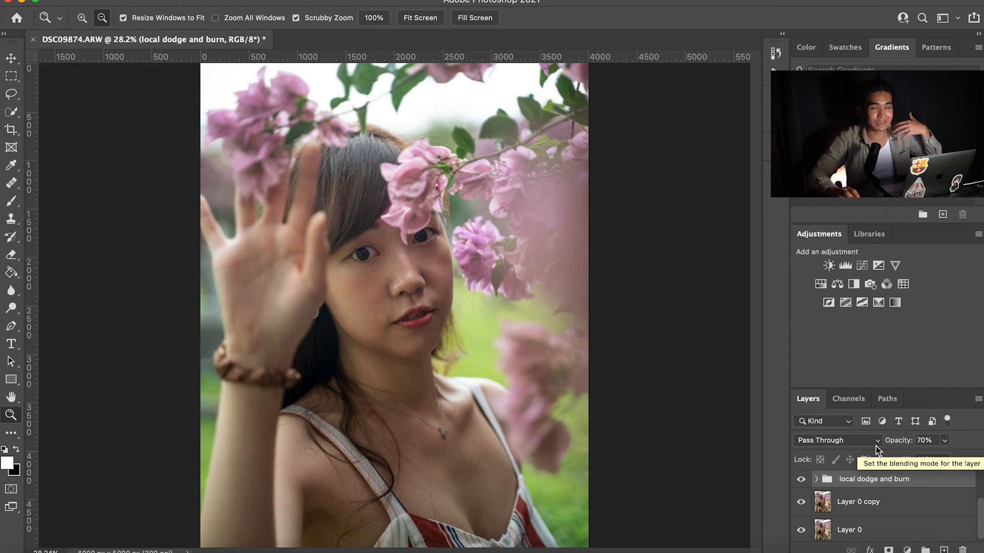
Step: Toggle the local dodge and burn group's visibility to judge the softened effect on the portrait
left_click_drag(823, 502, 803, 485)
left_click(802, 480)
left_click(801, 480)
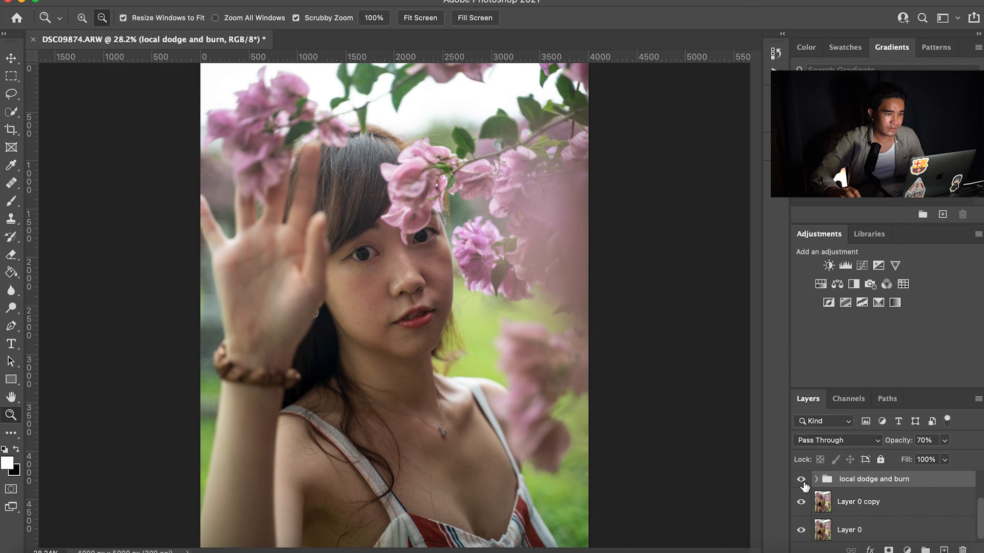
left_click(802, 482)
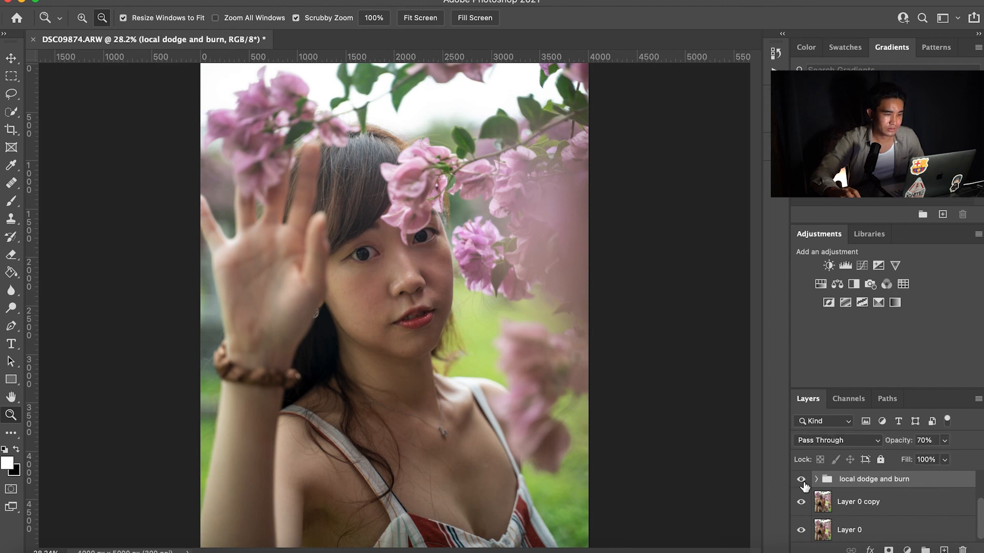